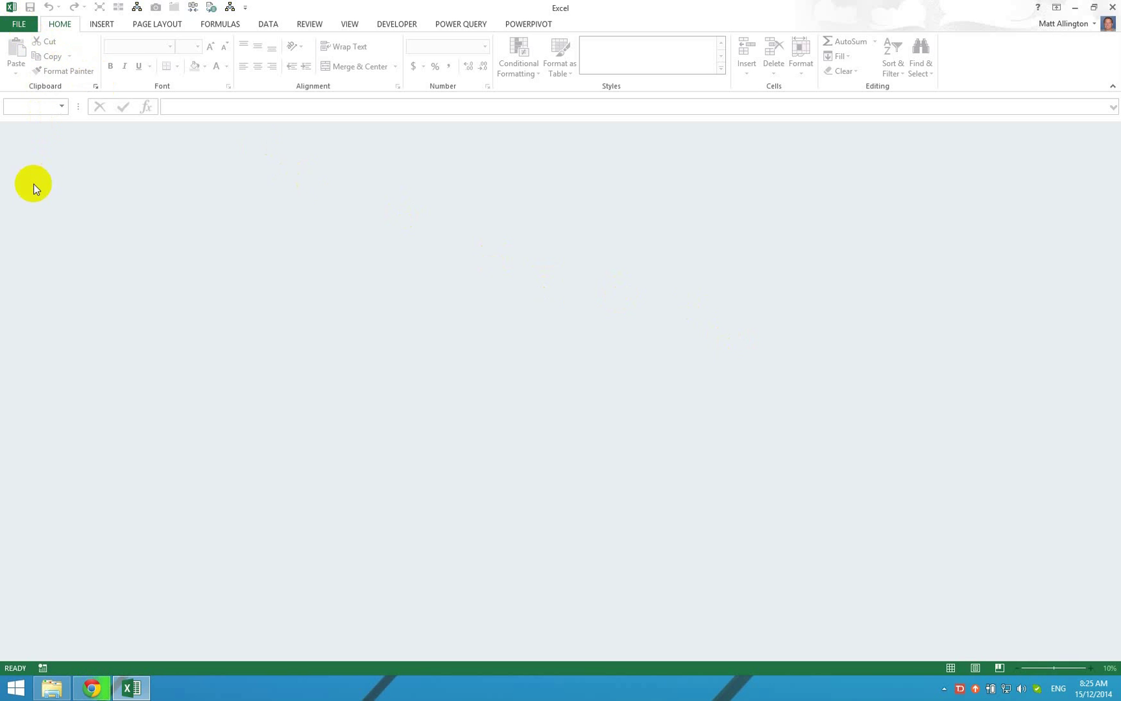
Step: Create a new blank workbook, Book1, from Excel's New page
key(ctrl+o)
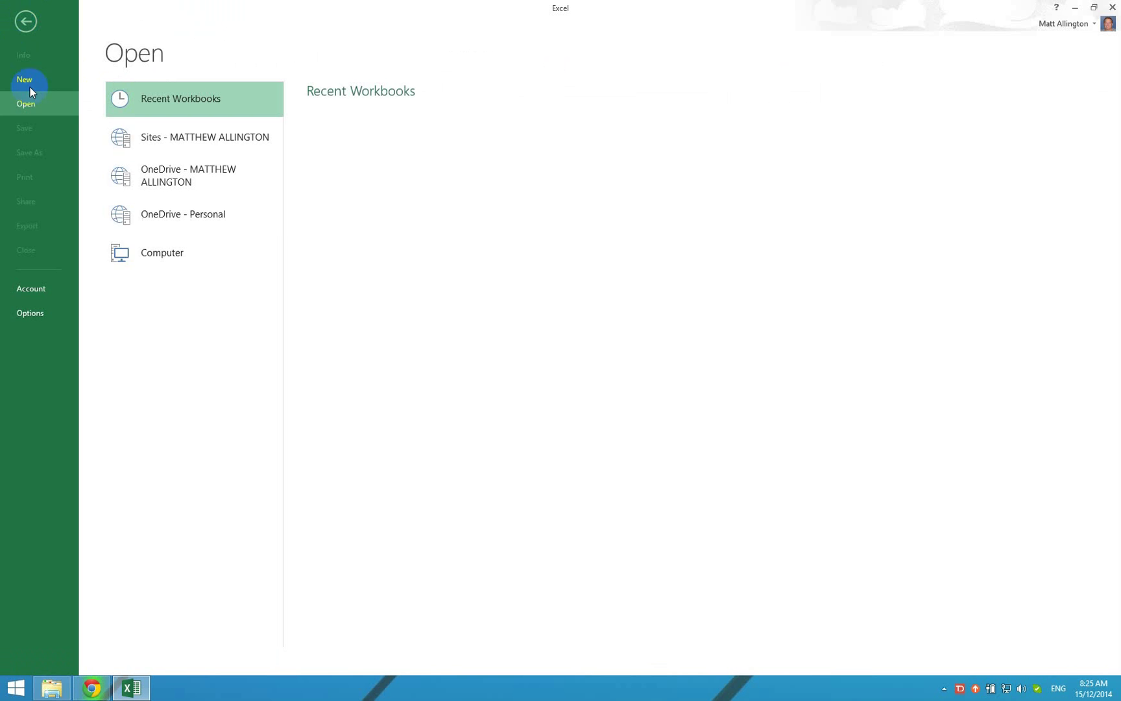
click(29, 81)
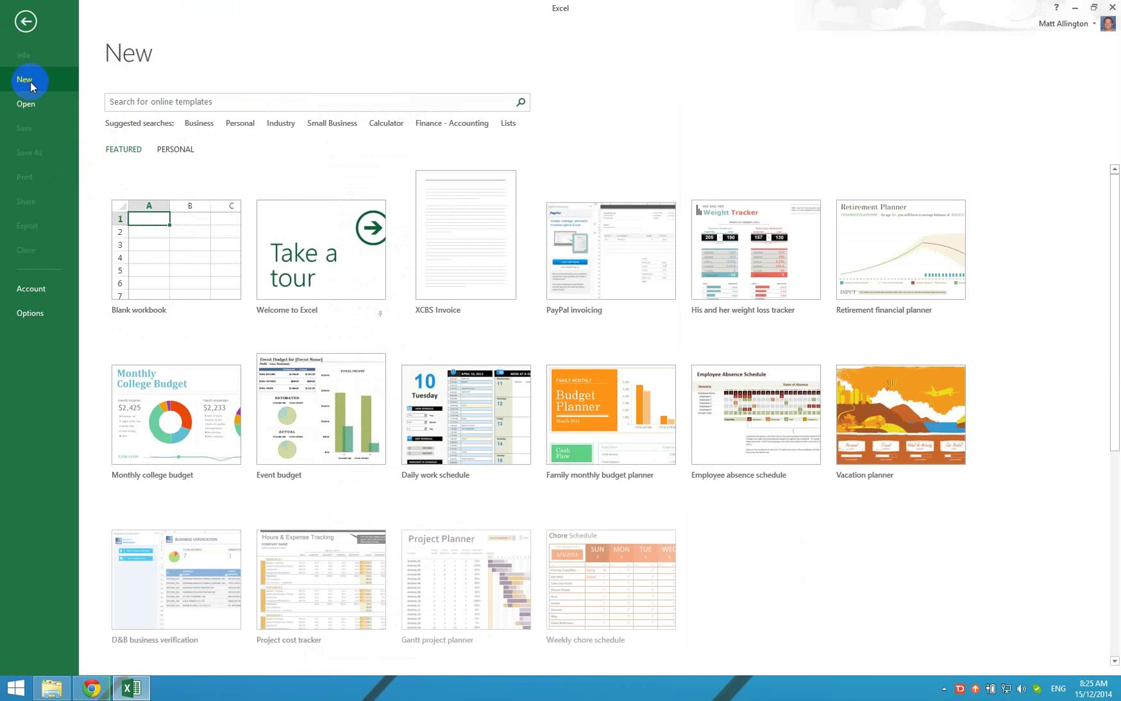
click(158, 239)
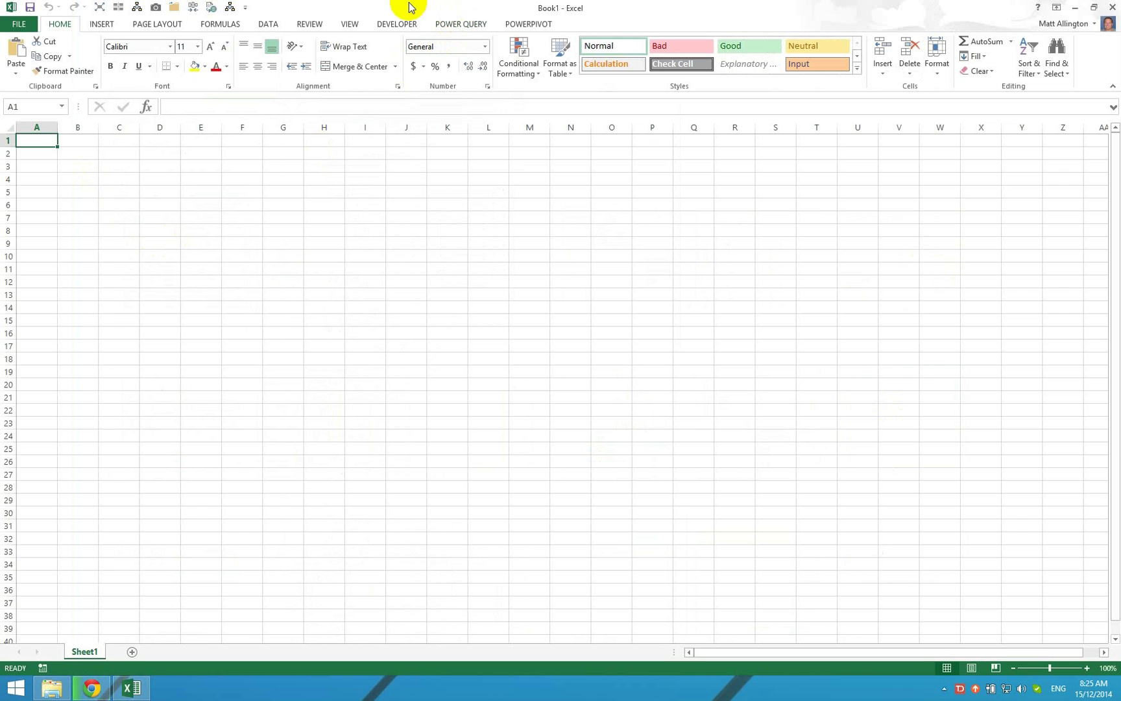
click(25, 26)
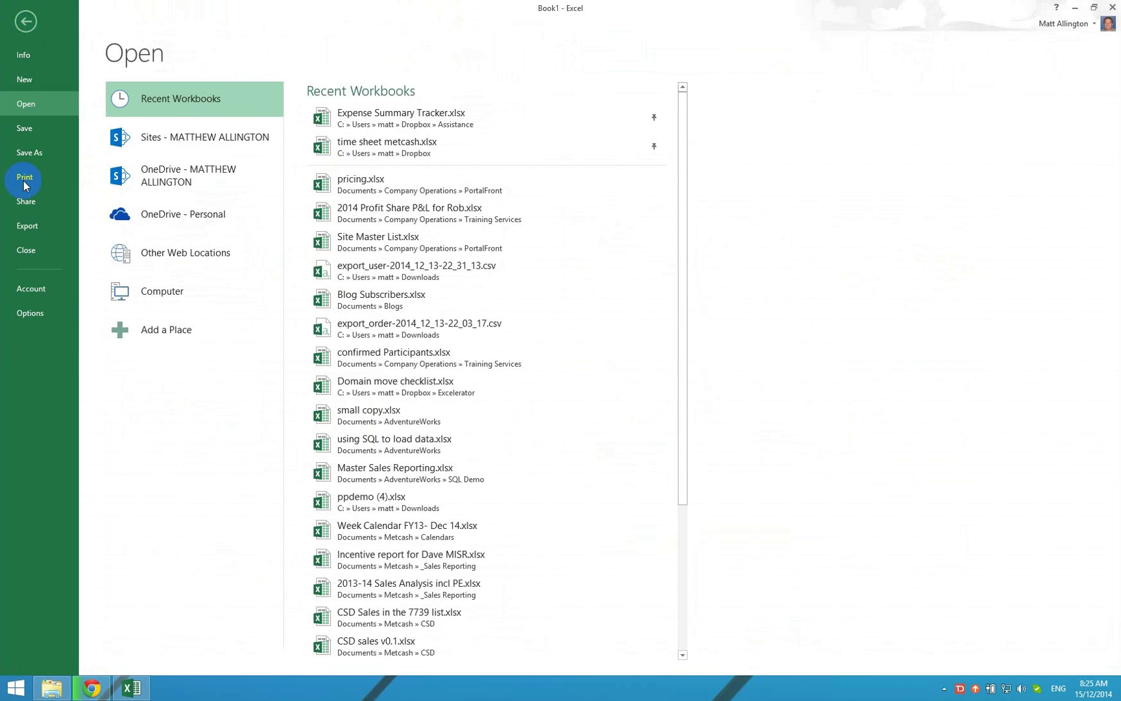
click(59, 318)
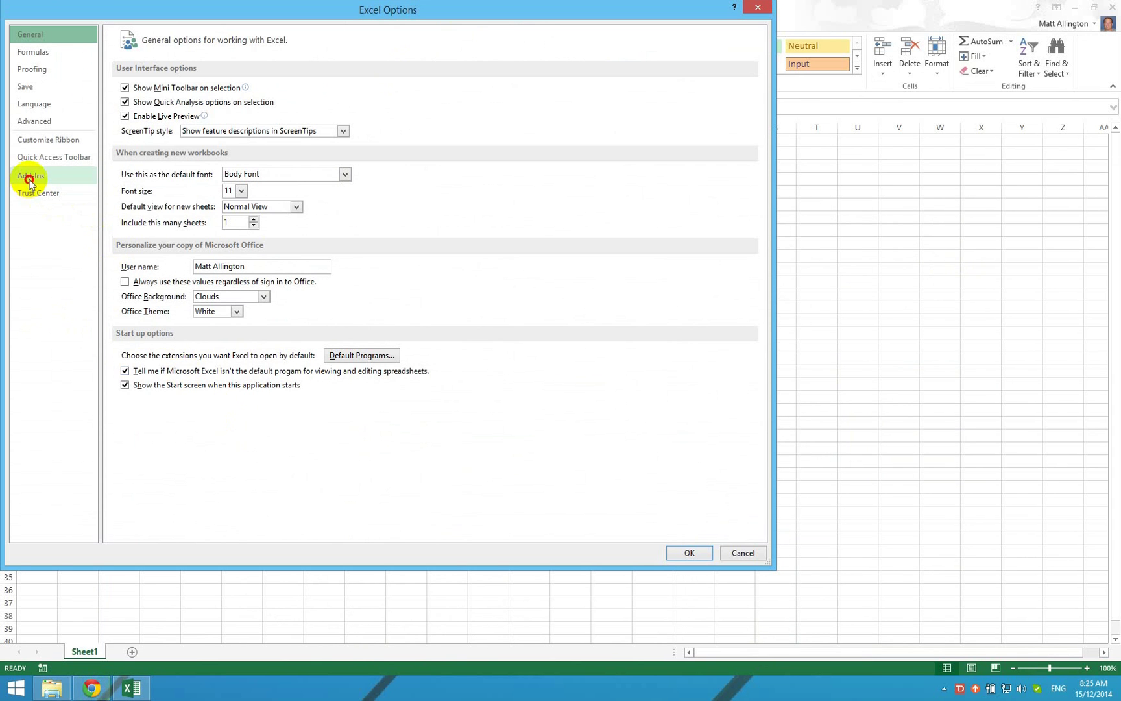
click(30, 180)
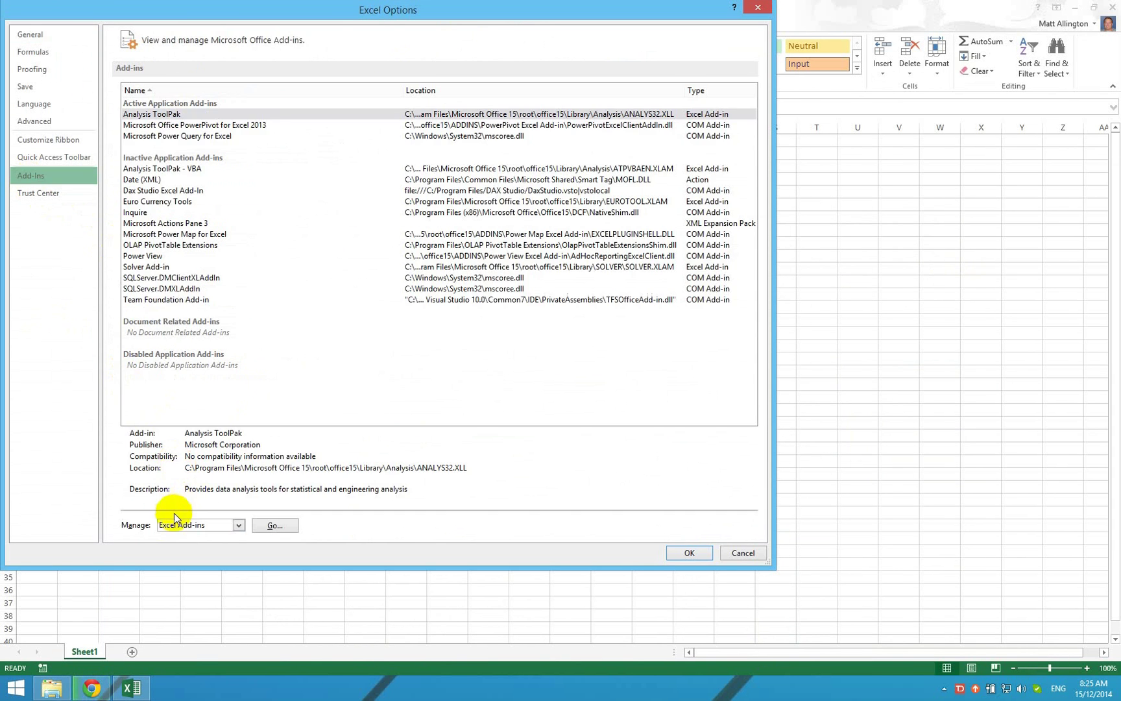
click(177, 523)
click(214, 534)
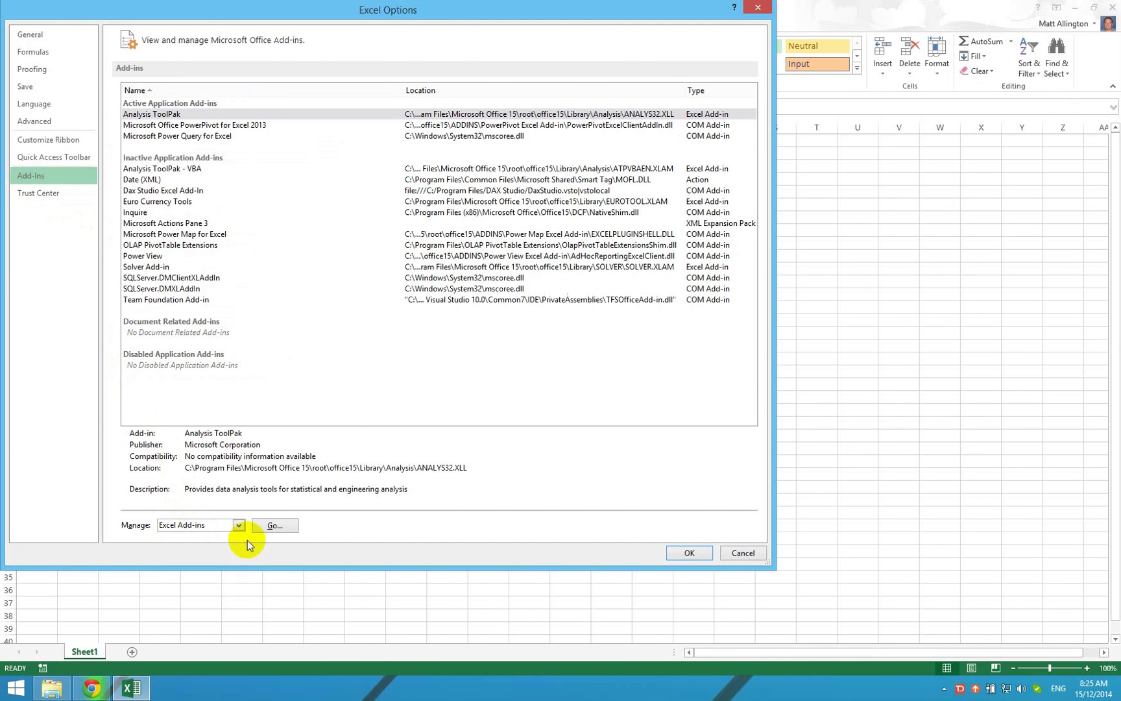
click(276, 526)
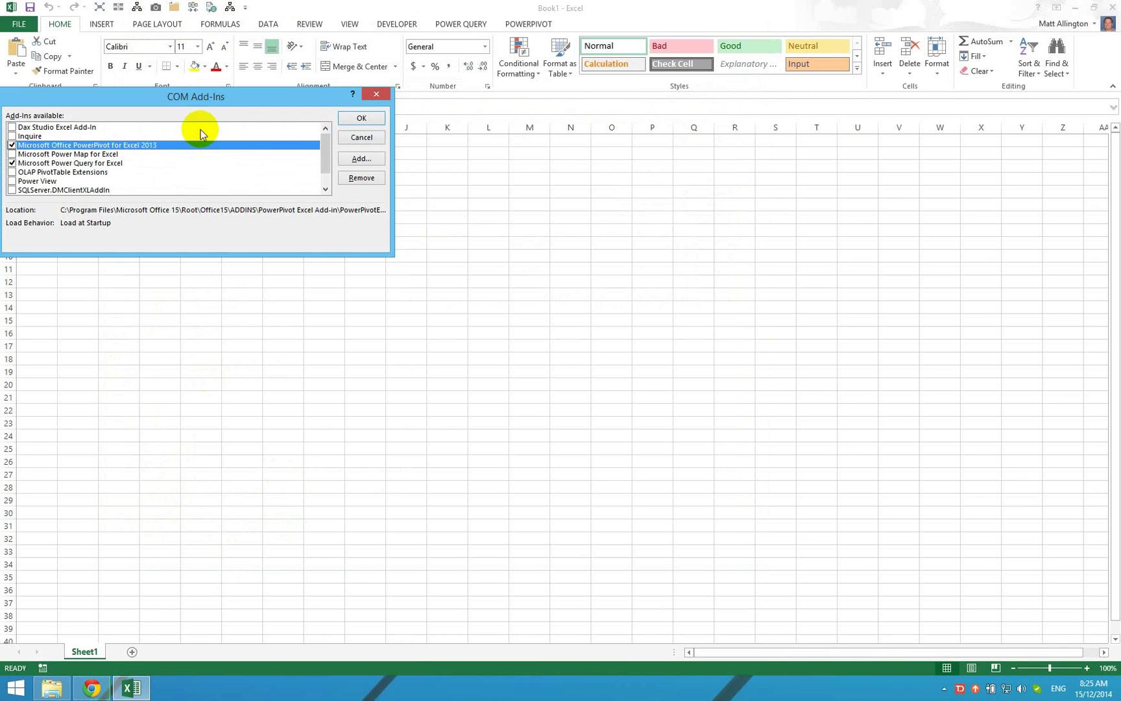
drag(198, 96, 394, 140)
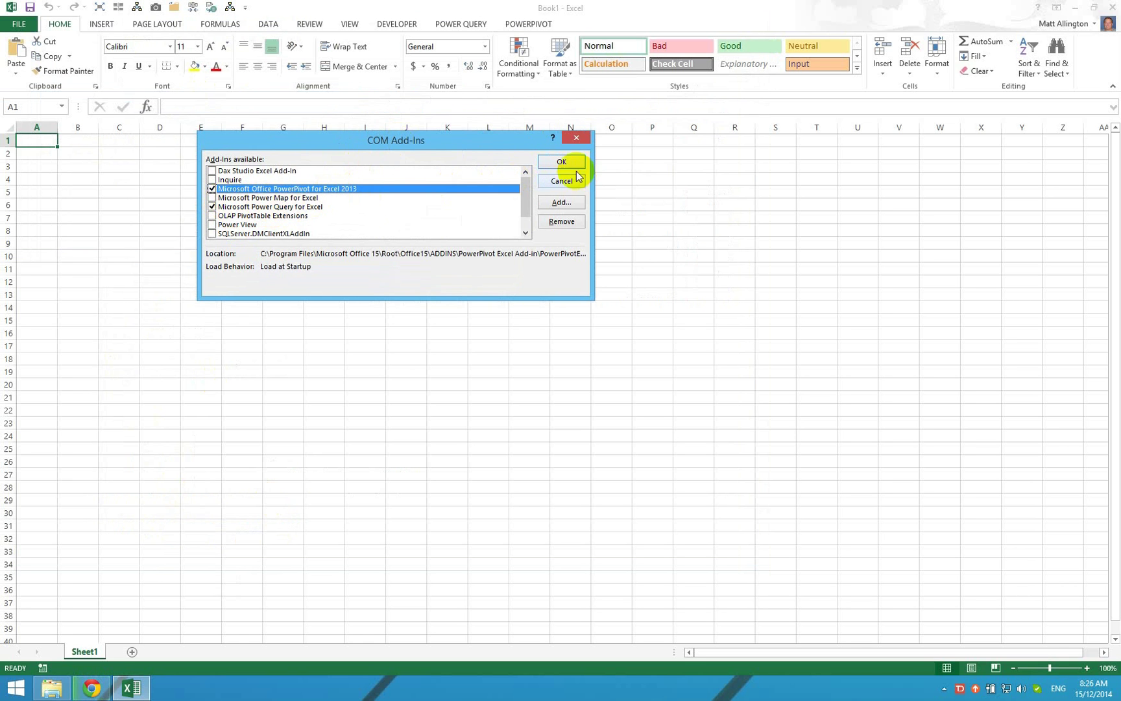
click(562, 162)
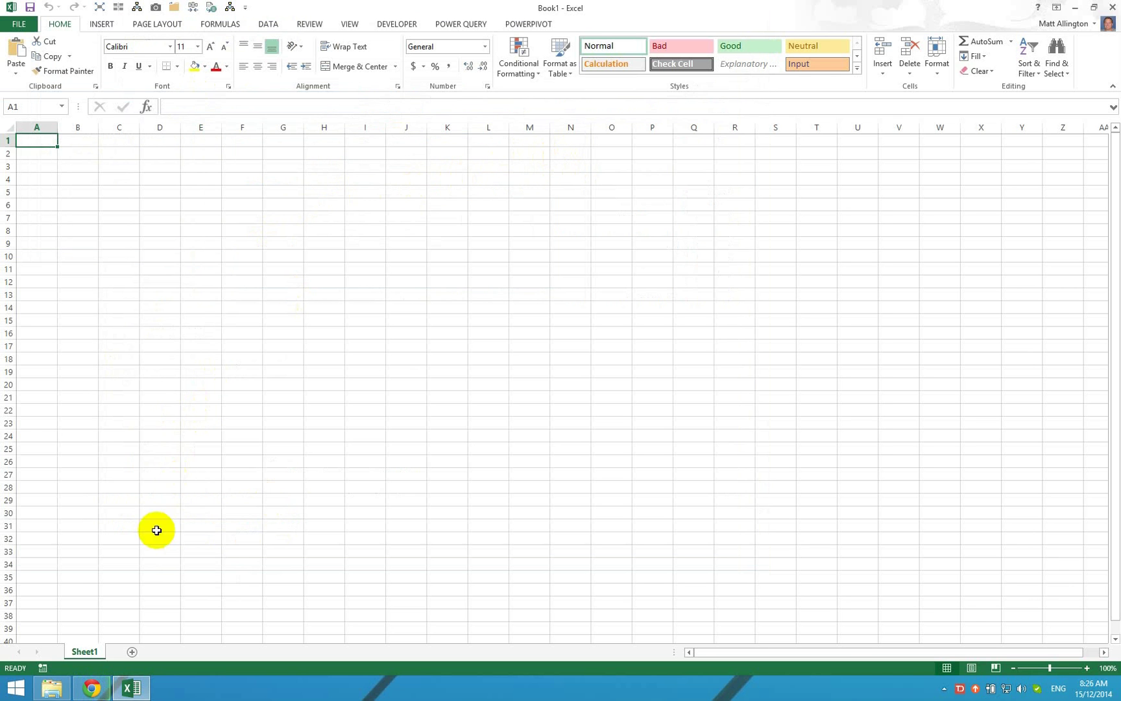
Step: Open a new Chrome window and search Google for 'population over time'
right_click(103, 679)
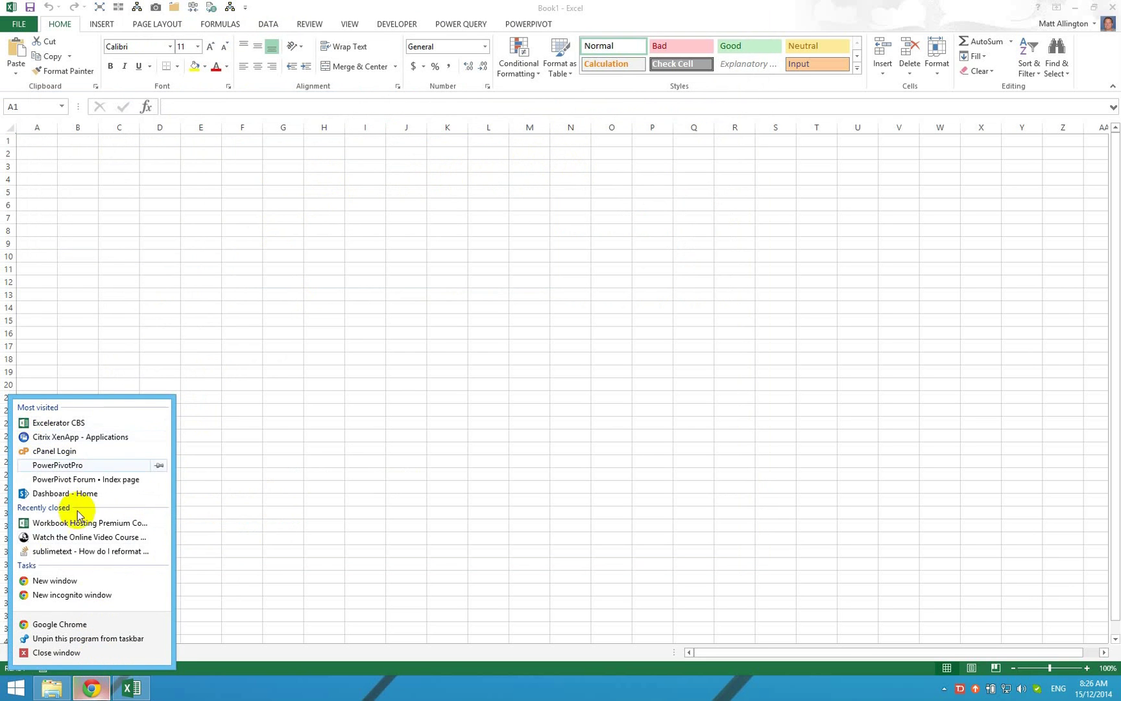
click(95, 582)
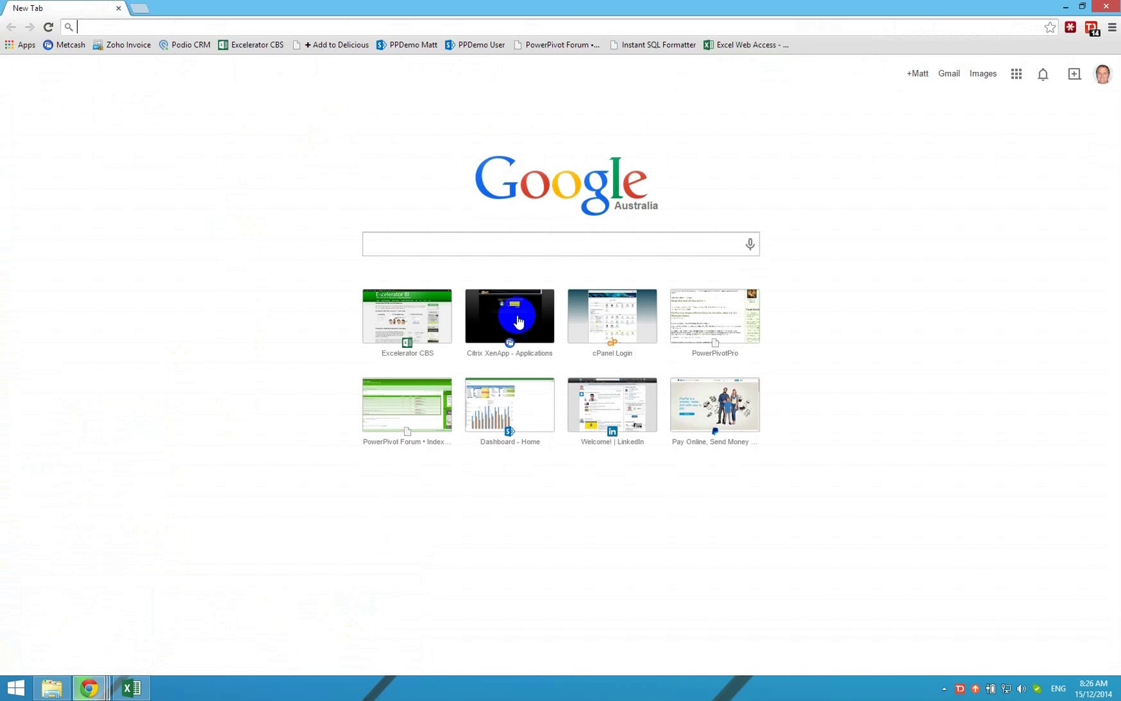
click(395, 243)
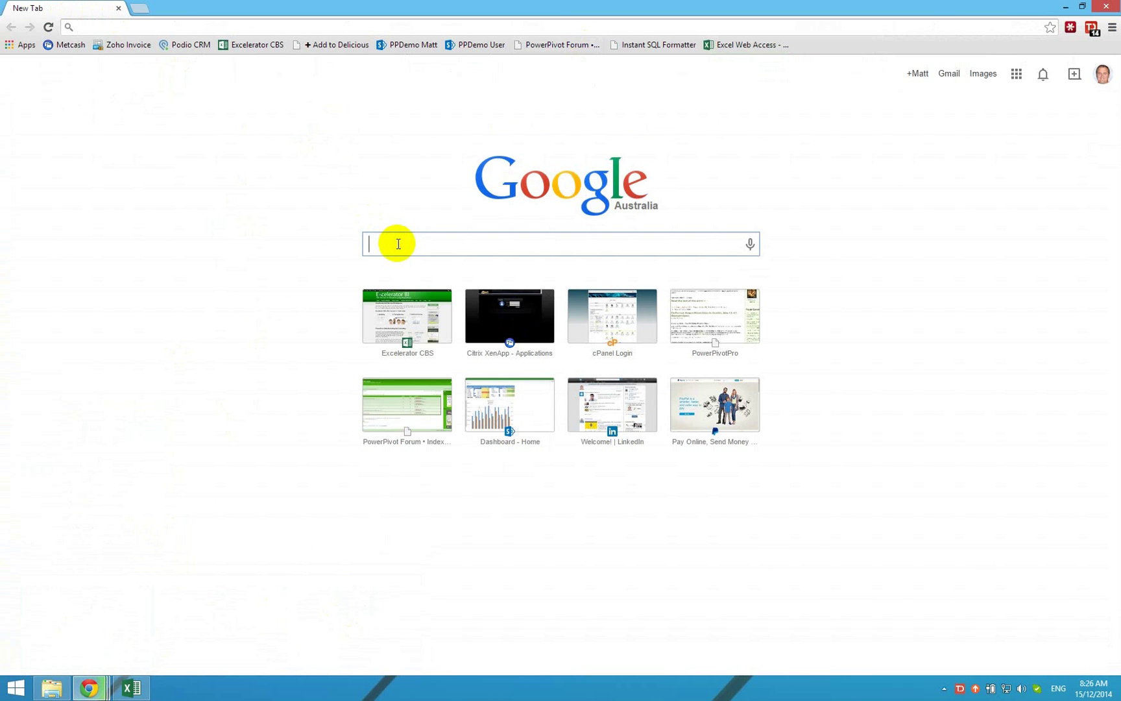
text(pop)
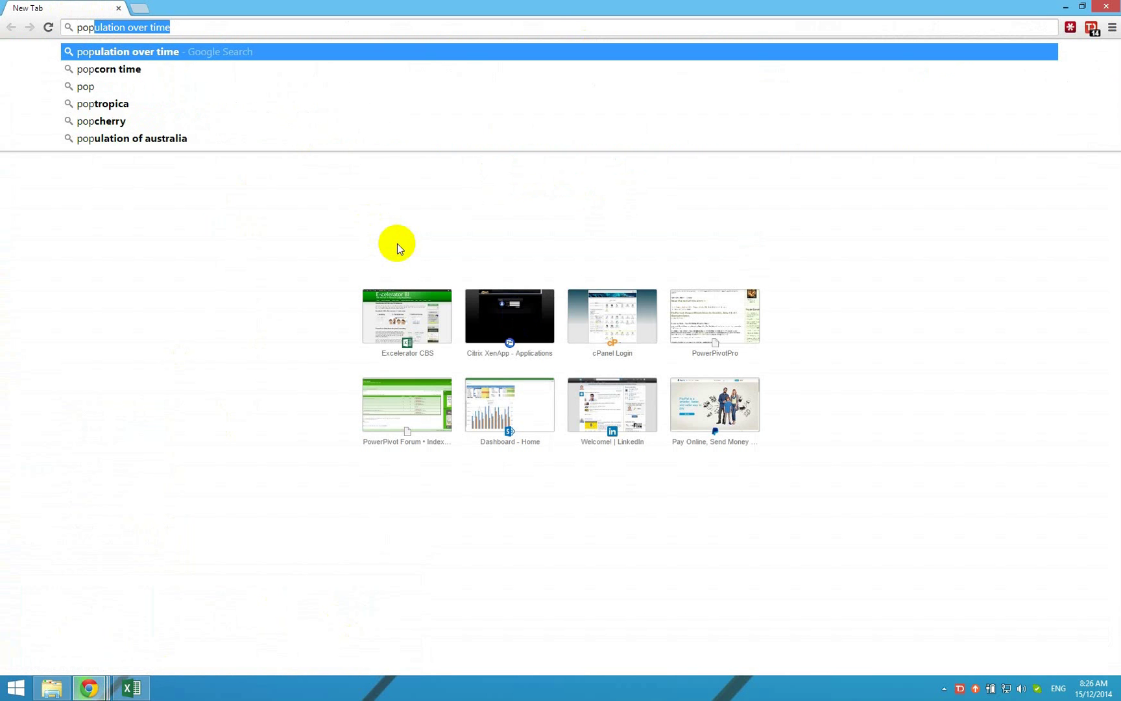
key(Return)
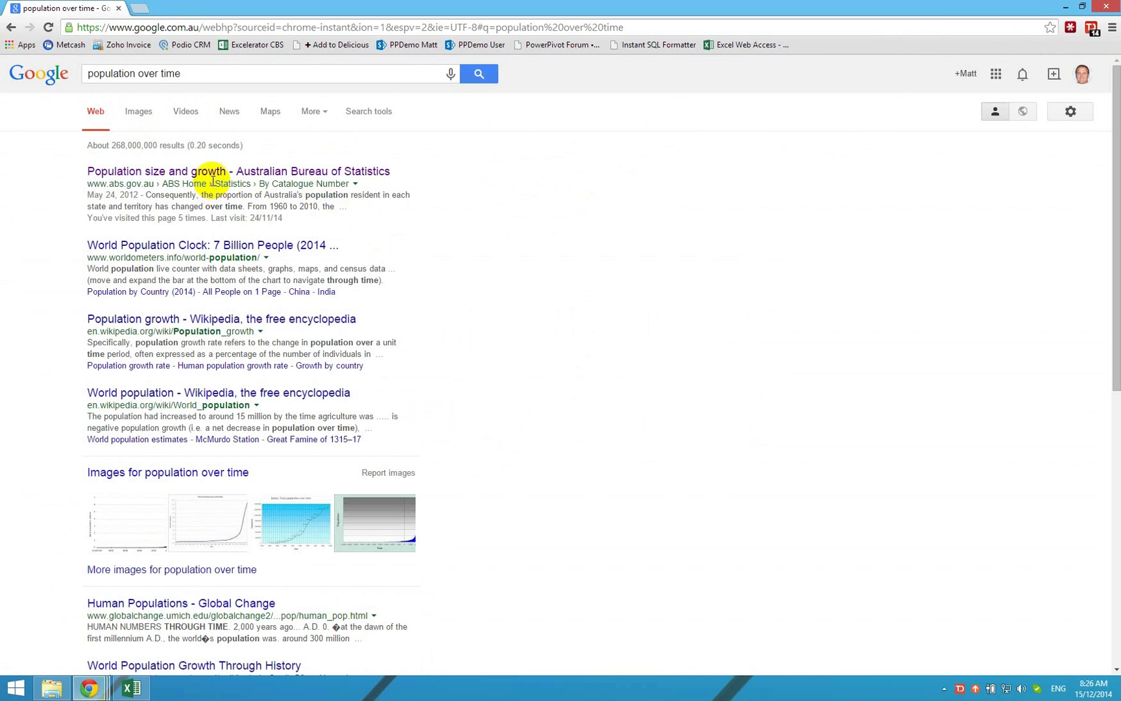
Step: Open the ABS Population size and growth result and scroll to Table 7.3
click(144, 174)
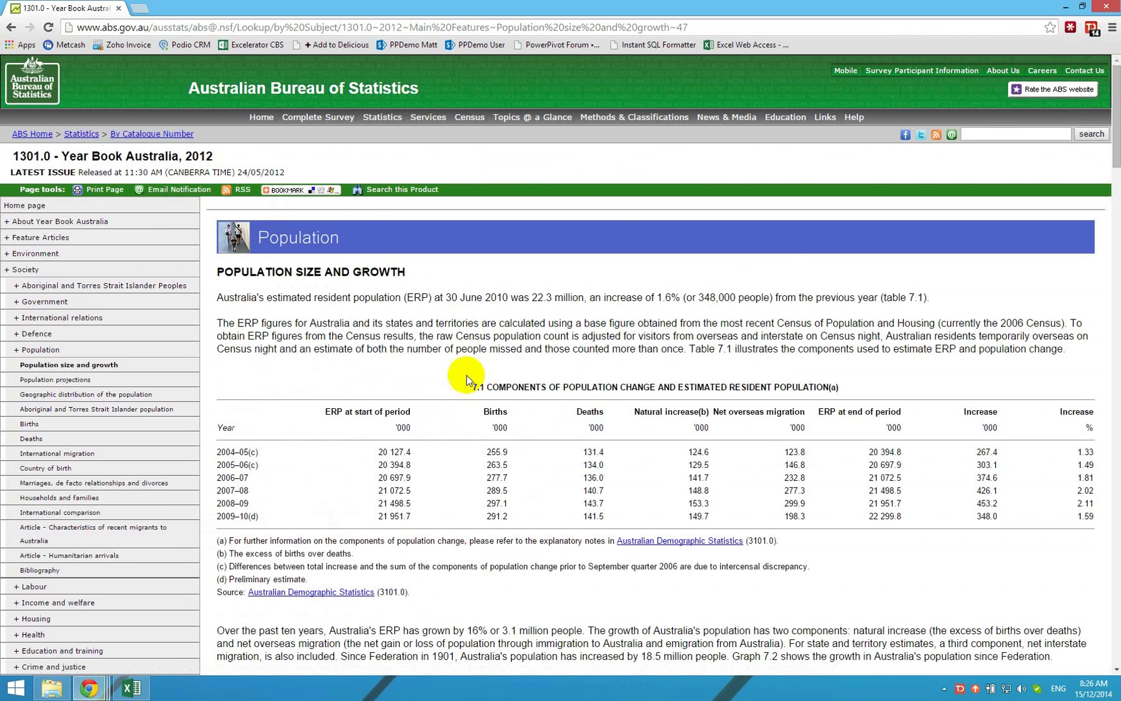
scroll(446, 397, down, 1)
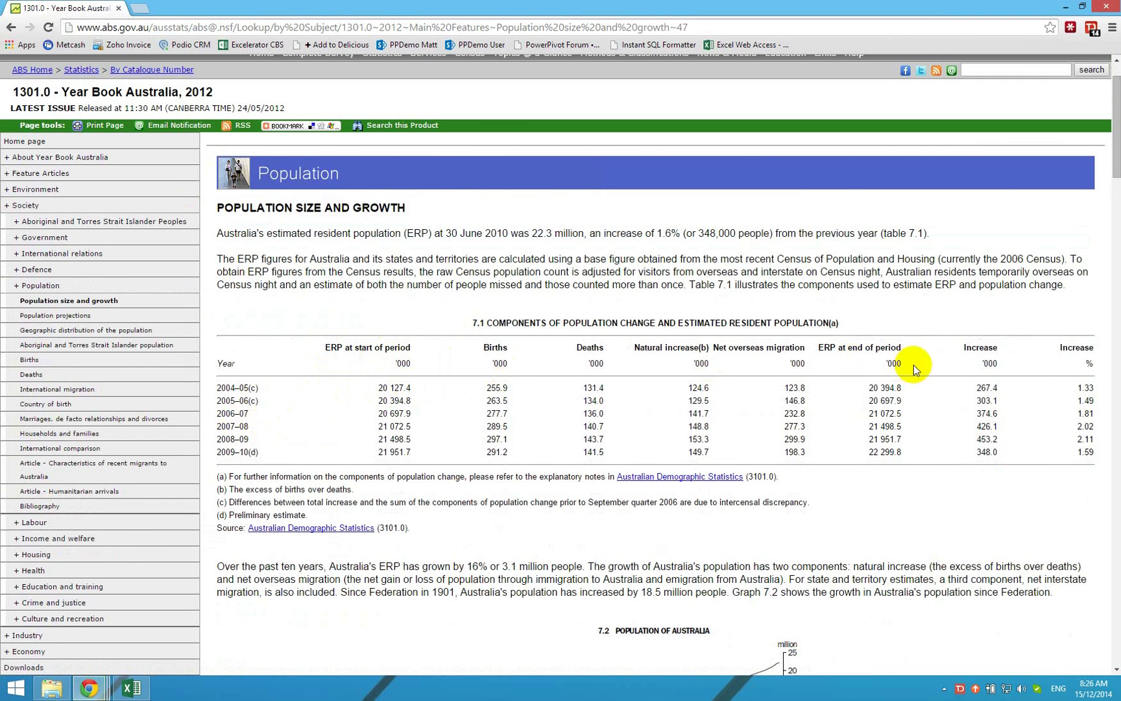
scroll(463, 357, down, 1)
scroll(463, 308, down, 1)
scroll(686, 448, down, 1)
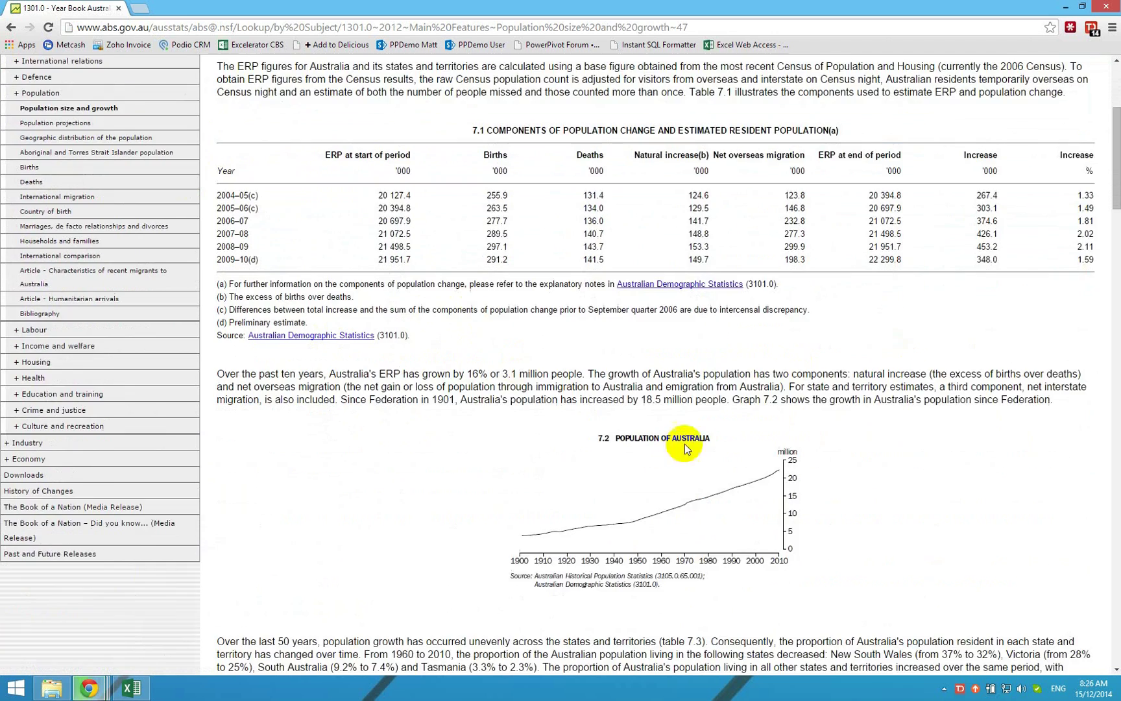
scroll(692, 509, down, 2)
scroll(460, 366, down, 11)
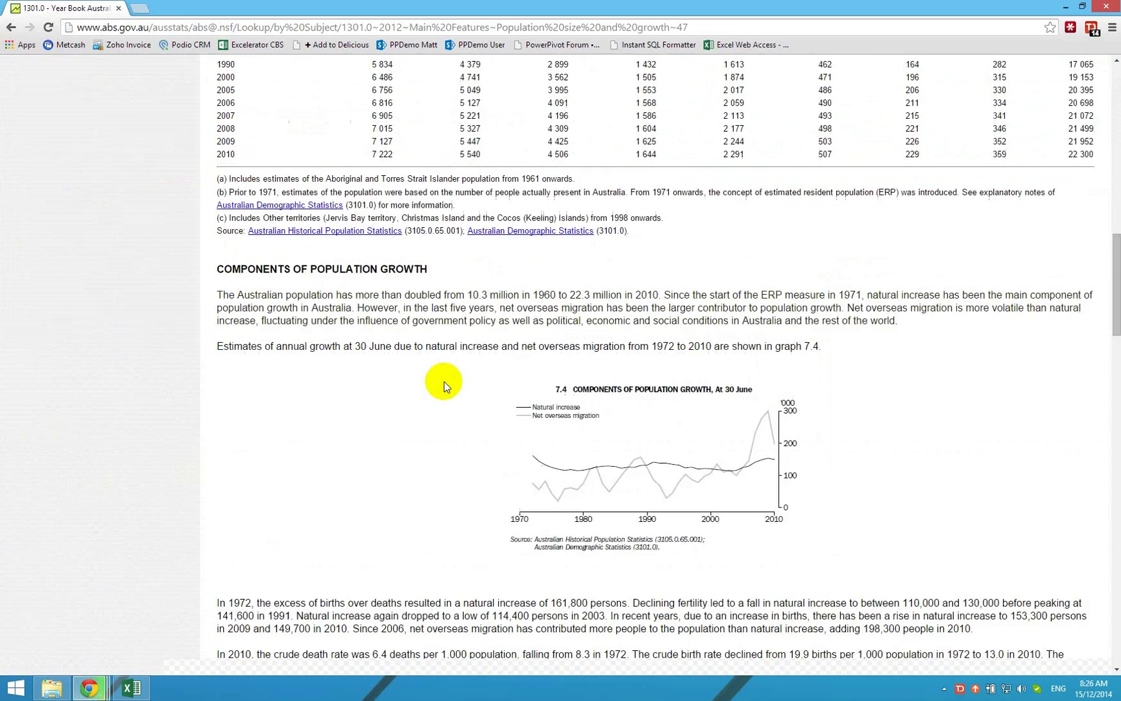
scroll(444, 381, up, 1)
scroll(444, 381, up, 1)
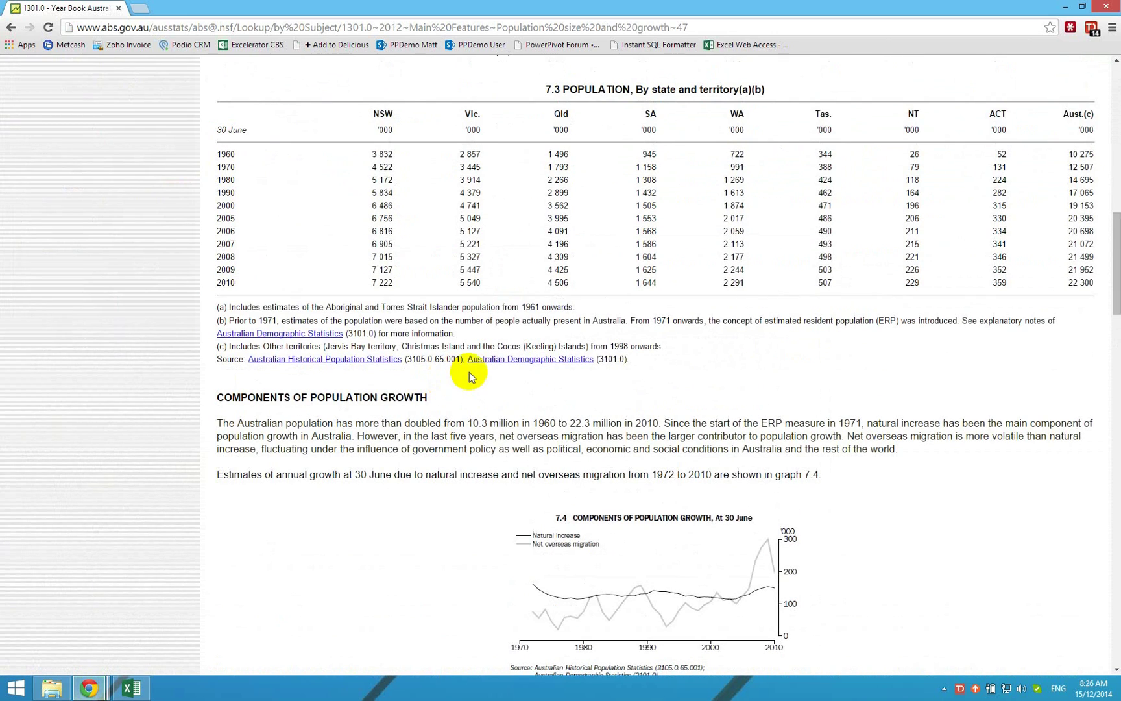
scroll(510, 248, up, 1)
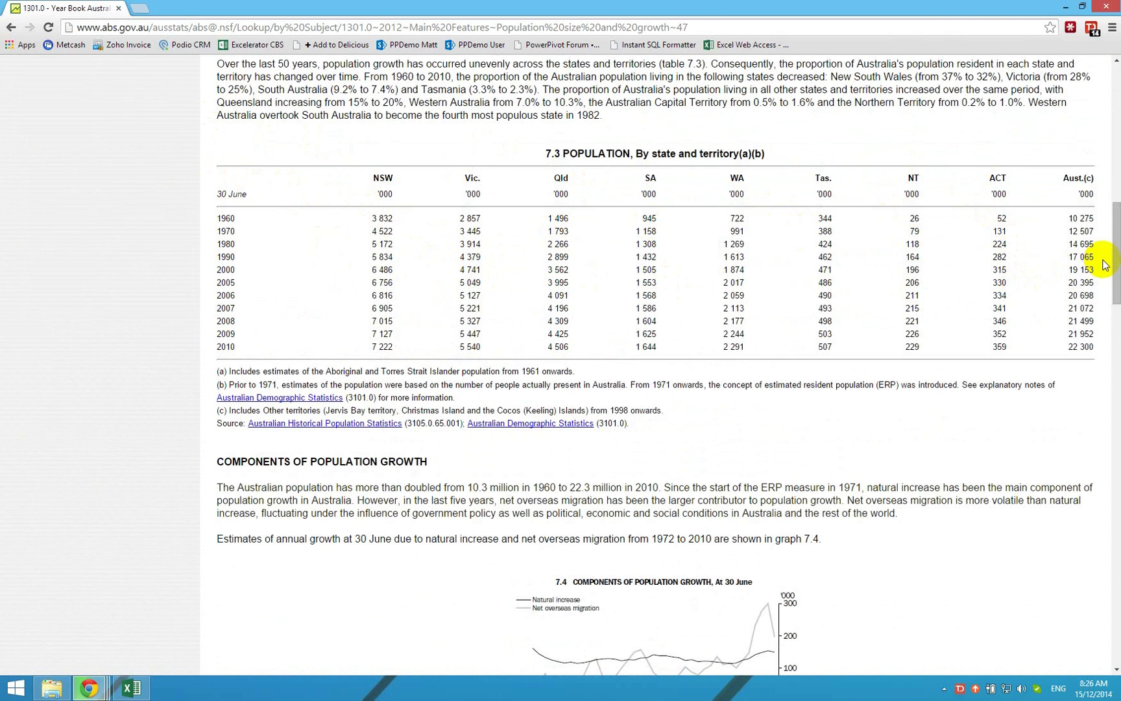
Step: Copy the ABS page's URL from the address bar
click(709, 25)
right_click(651, 28)
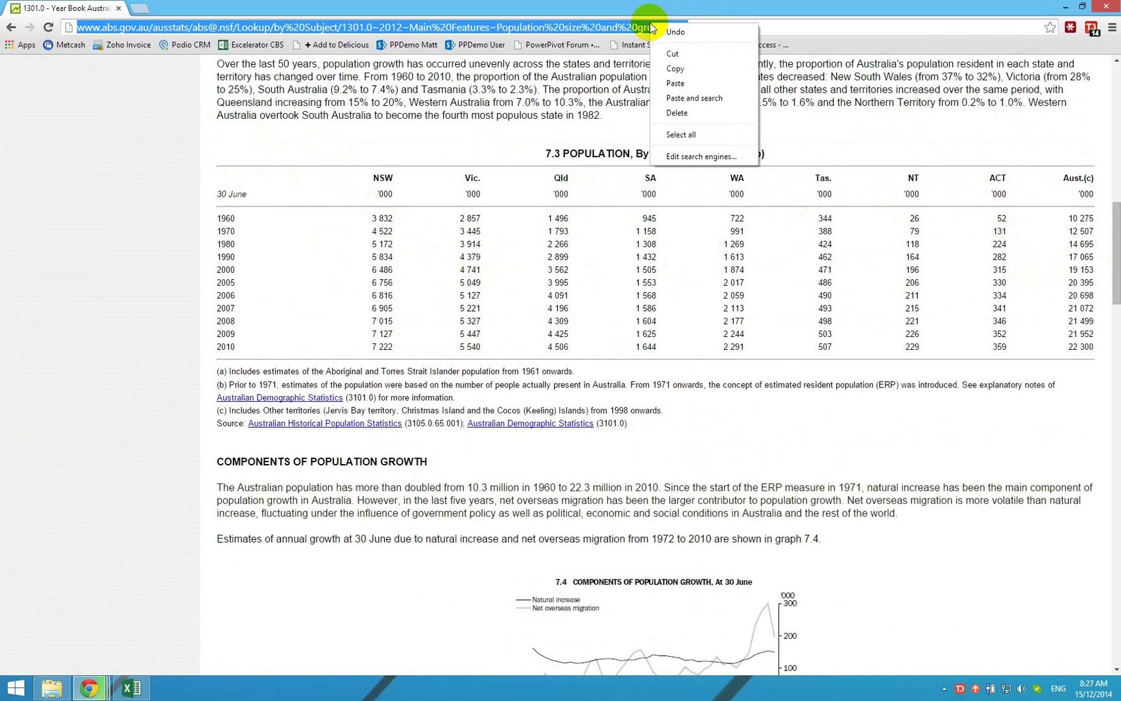
click(678, 66)
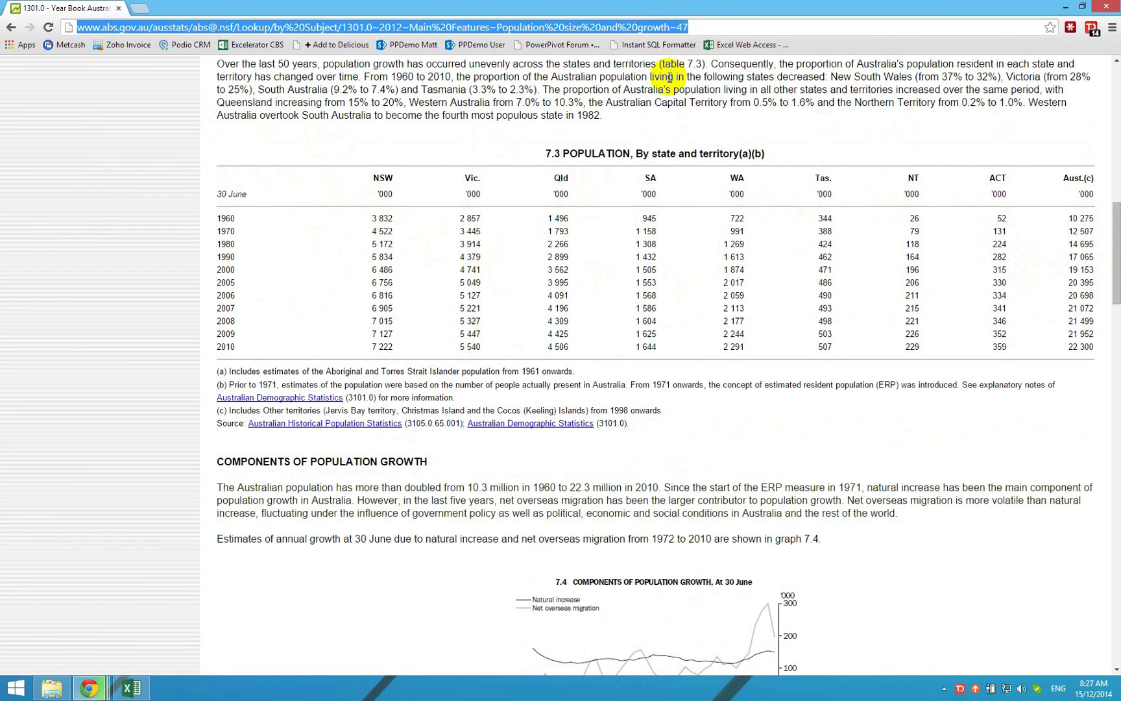
Step: Back in Excel, create a Power Query From Web connection using the copied ABS URL
click(131, 688)
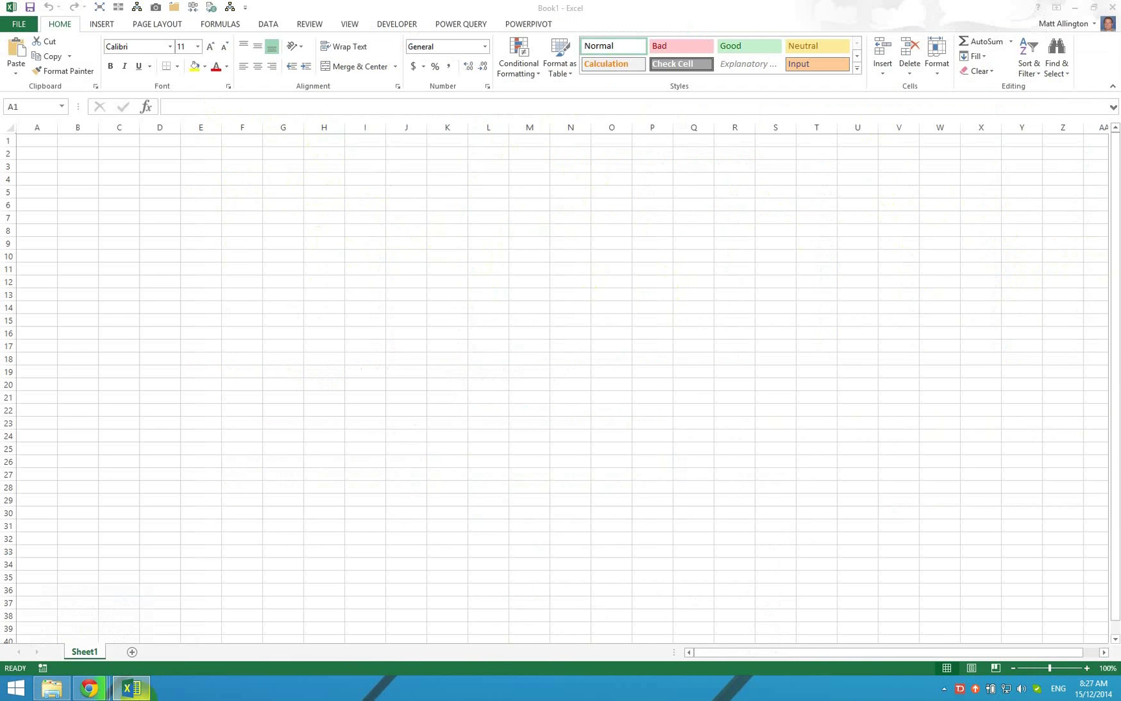
click(447, 26)
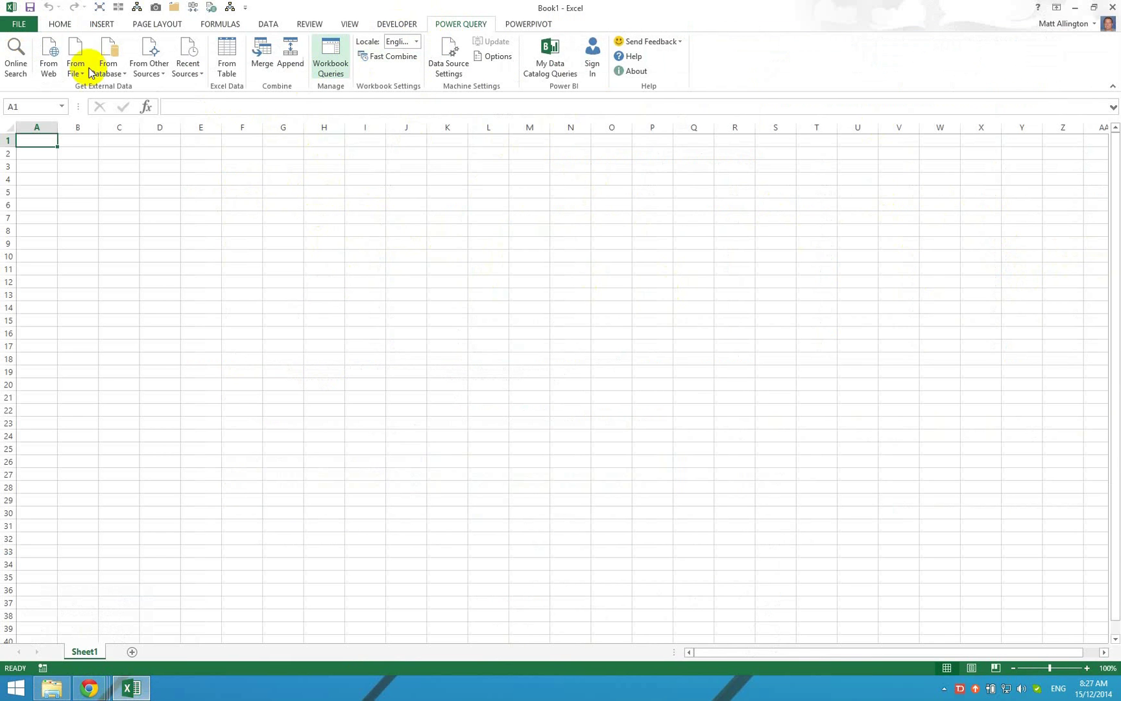
click(50, 70)
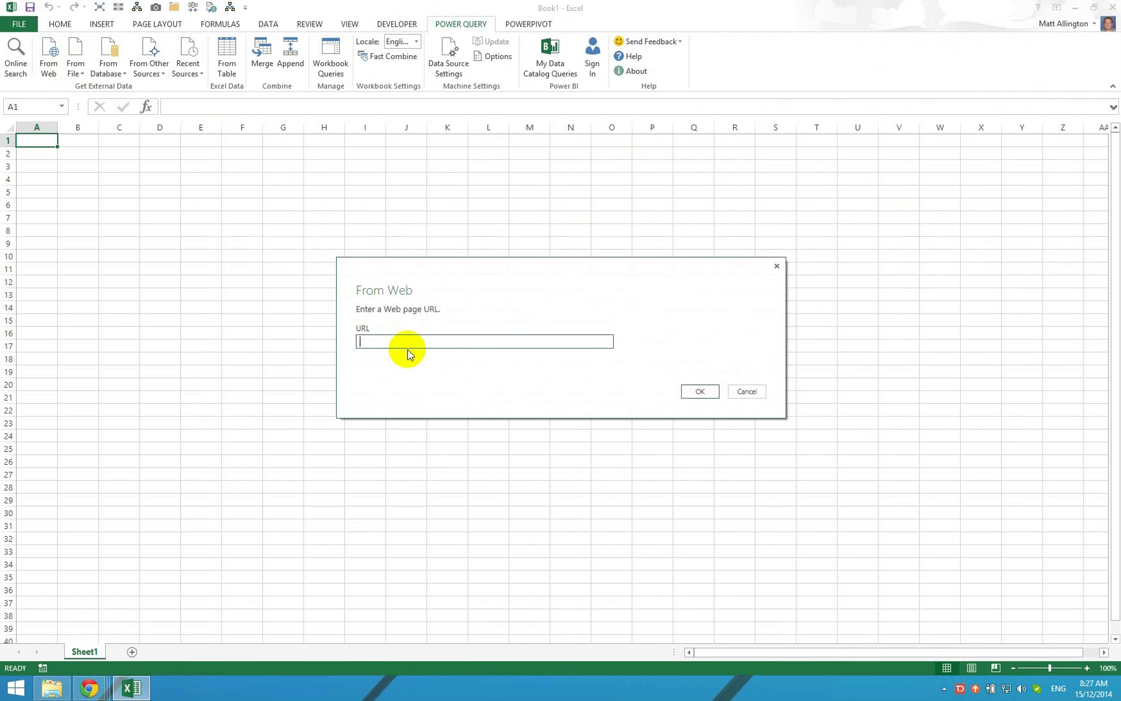
key(ctrl+v)
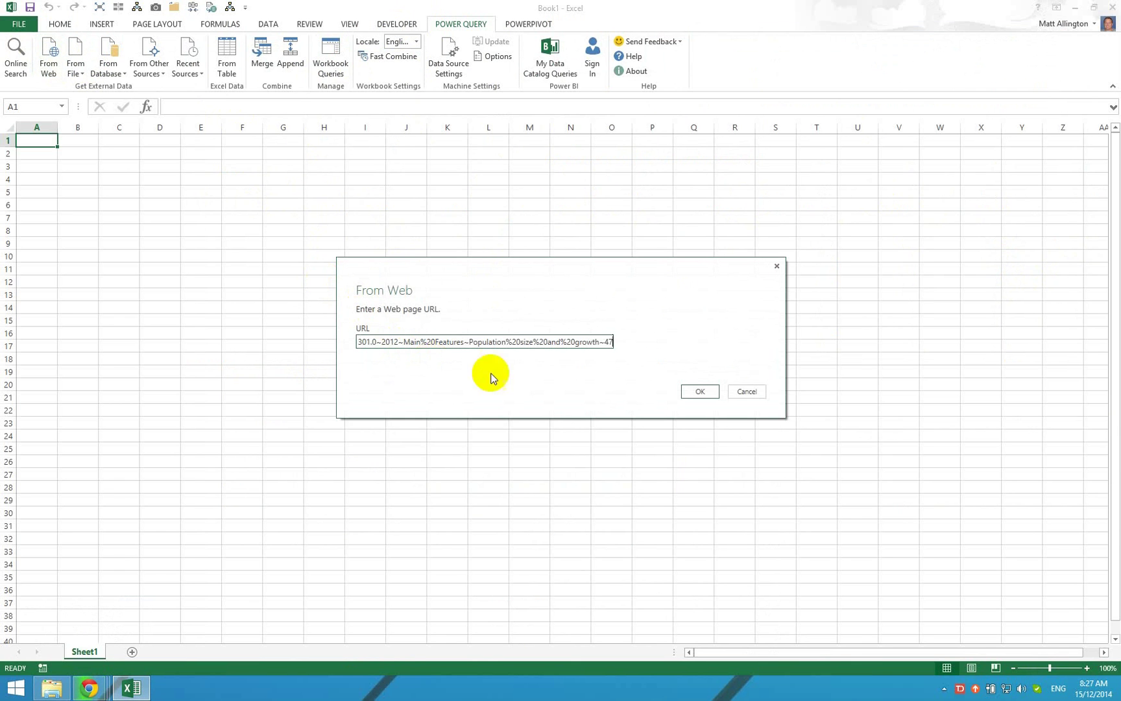
click(704, 394)
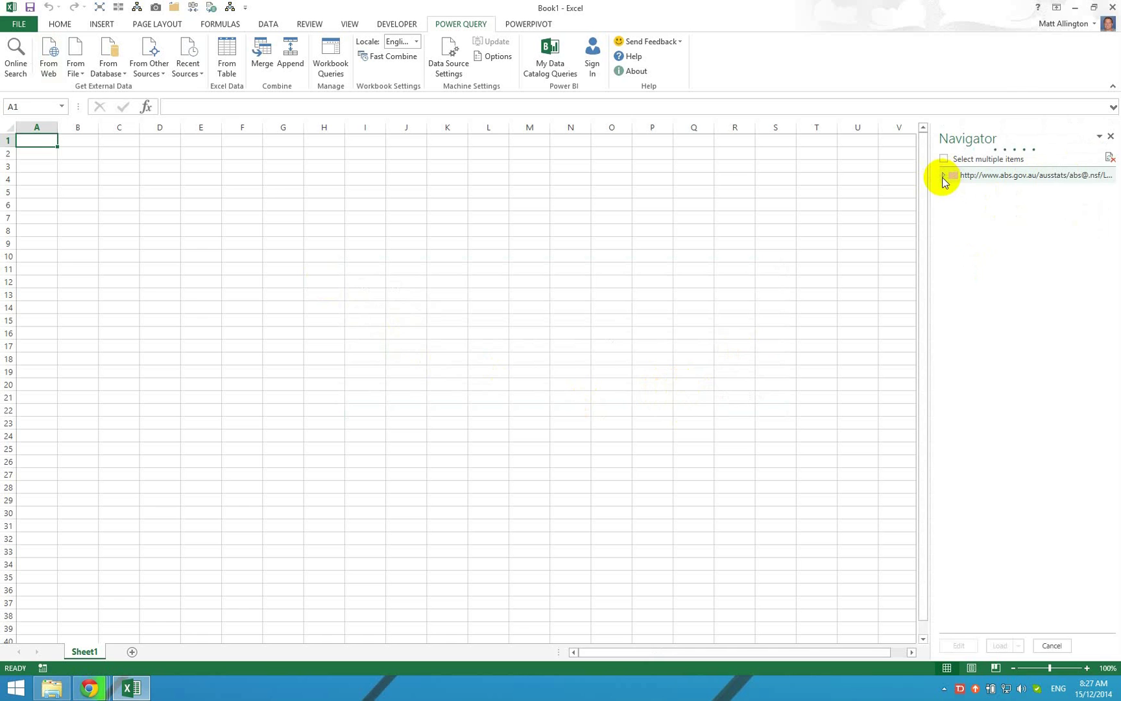
Step: Expand the ABS URL in the Navigator and preview Tables 0, 2 and 3, scrolling right
click(943, 177)
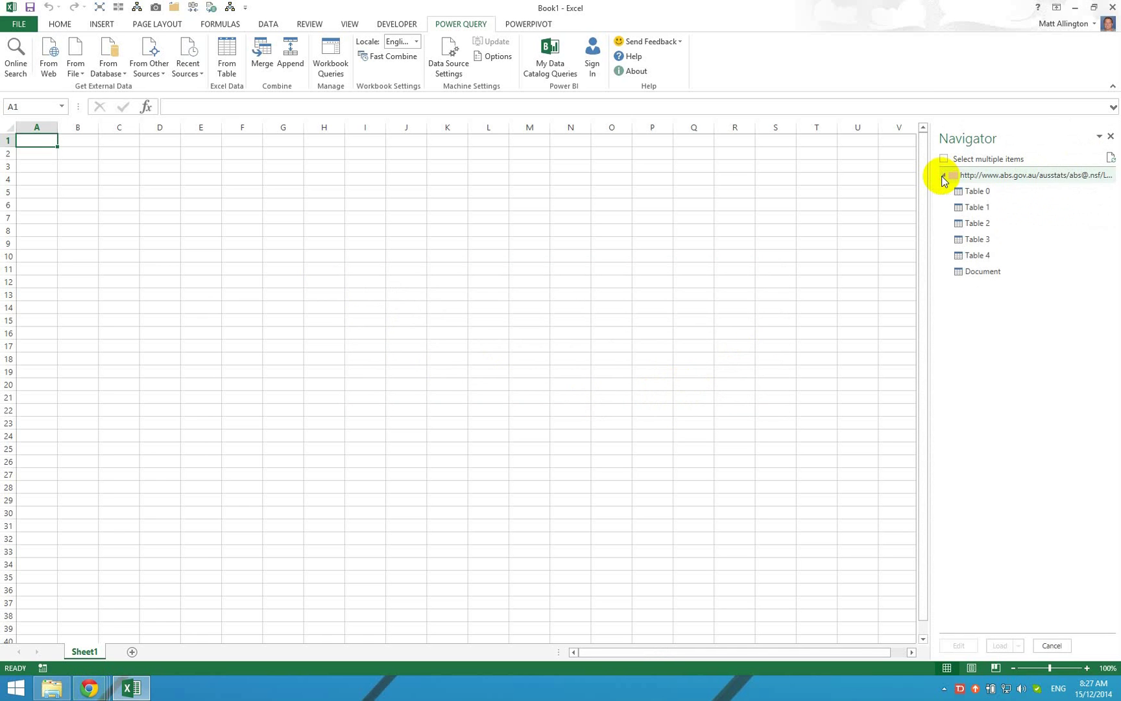
mouse_move(976, 193)
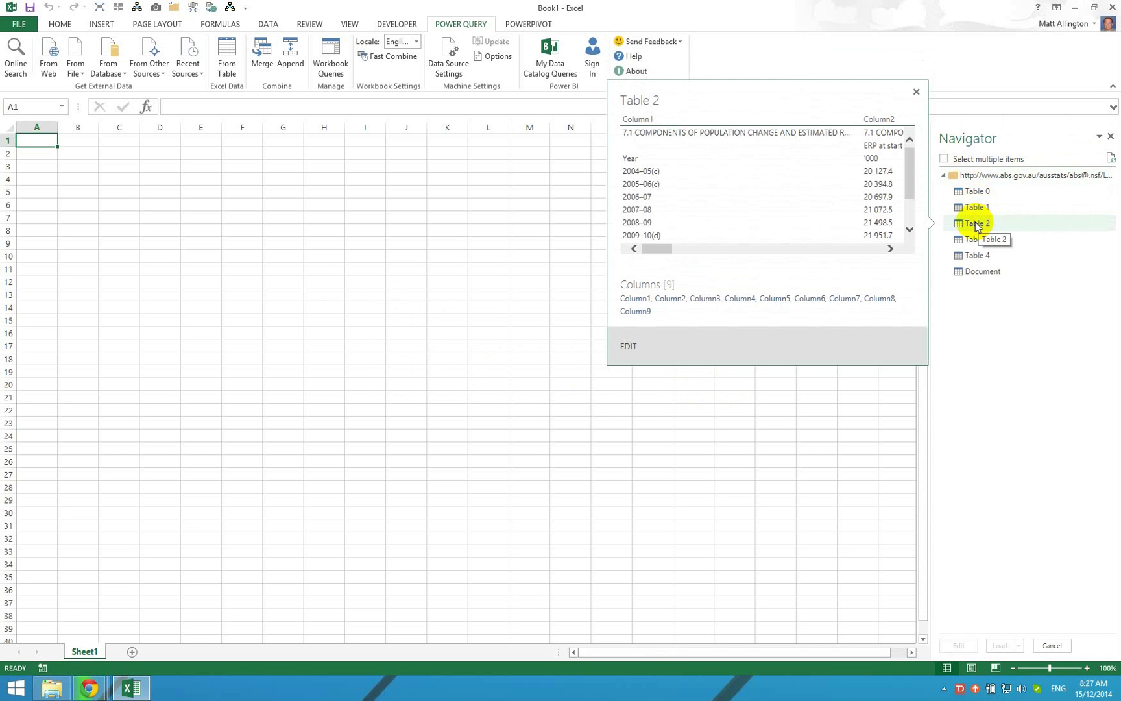
click(800, 250)
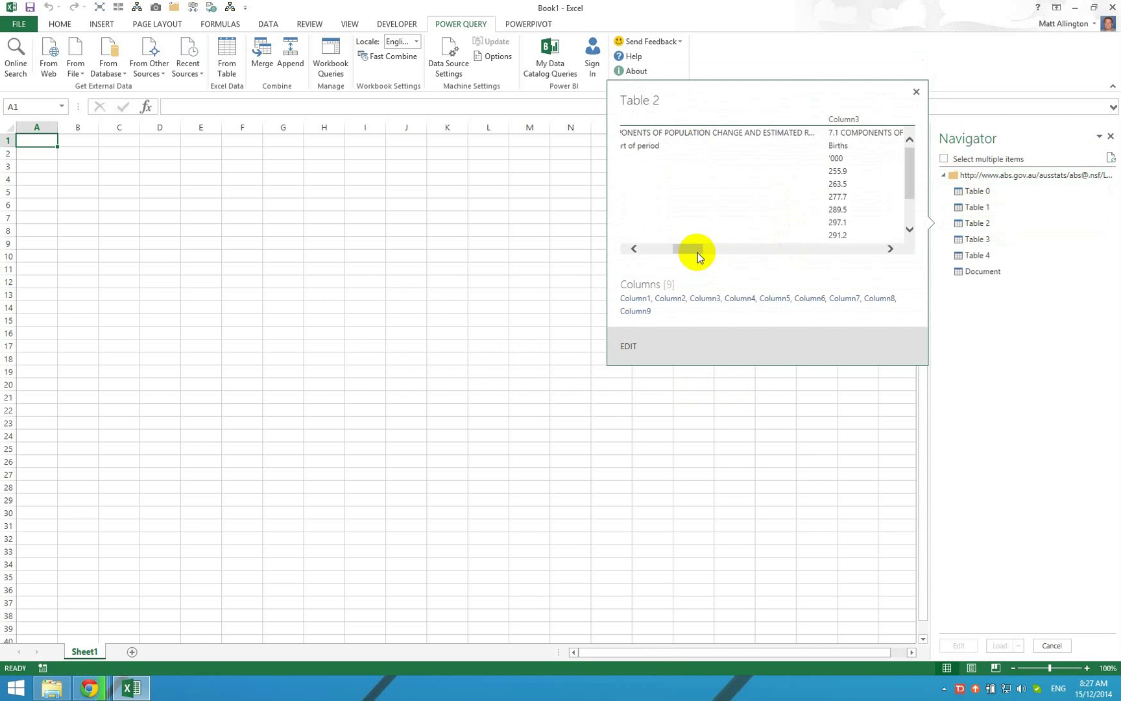
drag(699, 258, 730, 248)
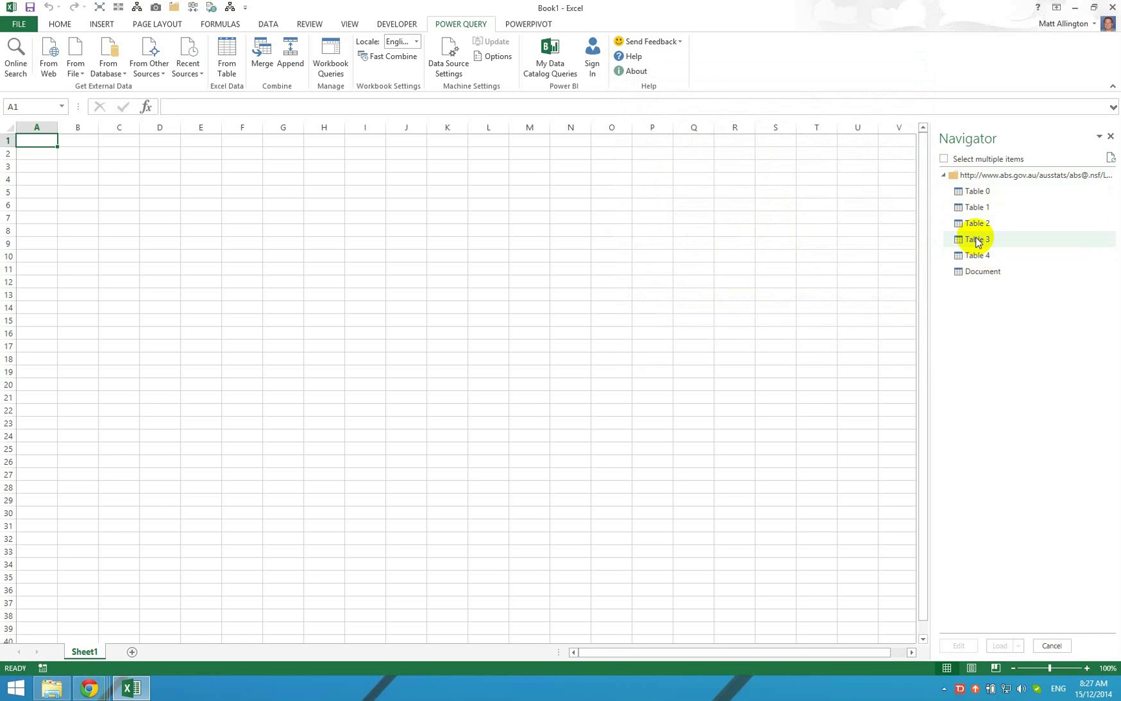
mouse_move(978, 242)
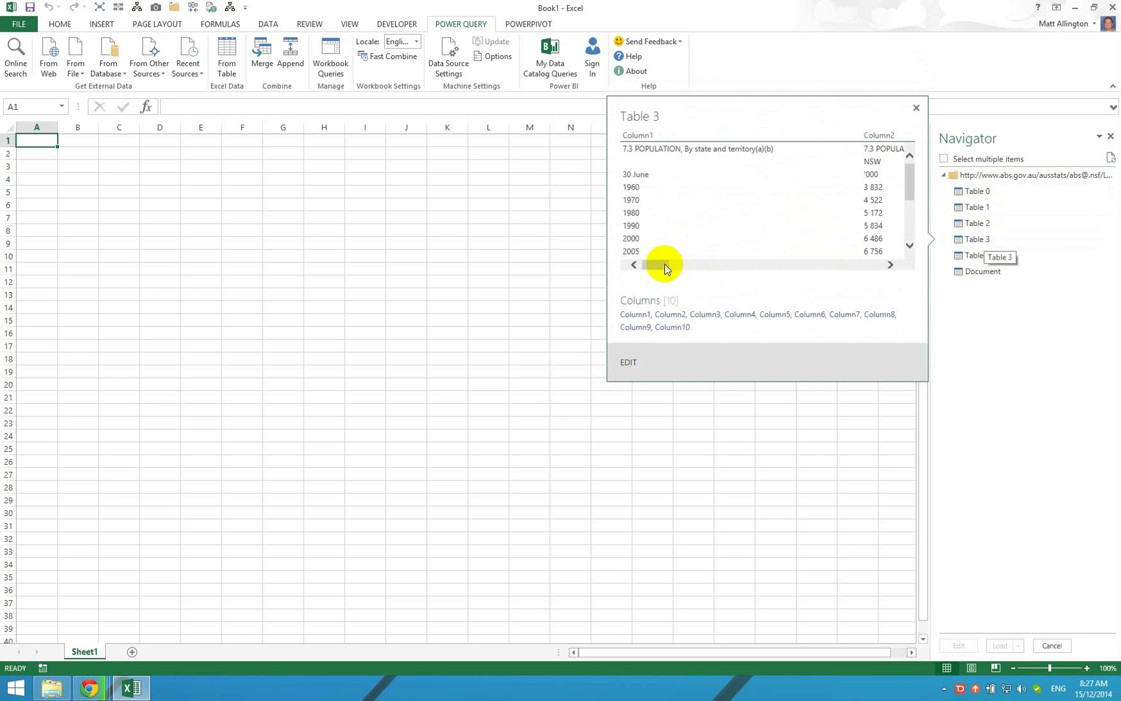
drag(663, 265, 829, 268)
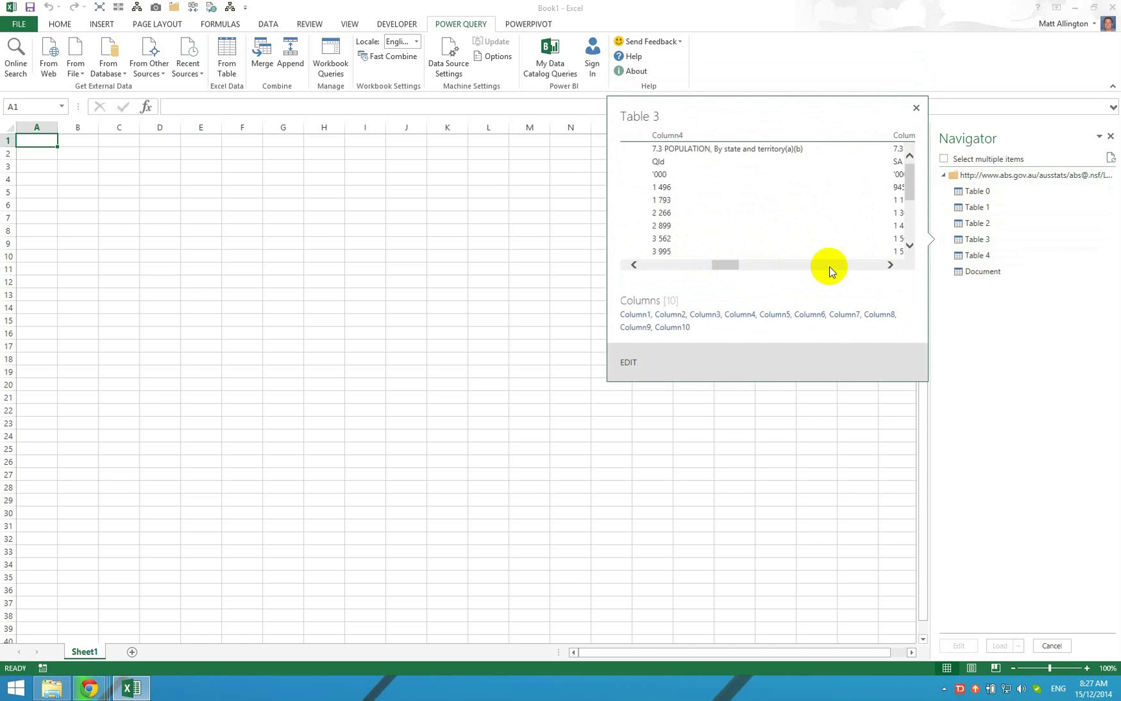
Step: Open Table 3 from the Navigator in the Power Query Editor
right_click(985, 239)
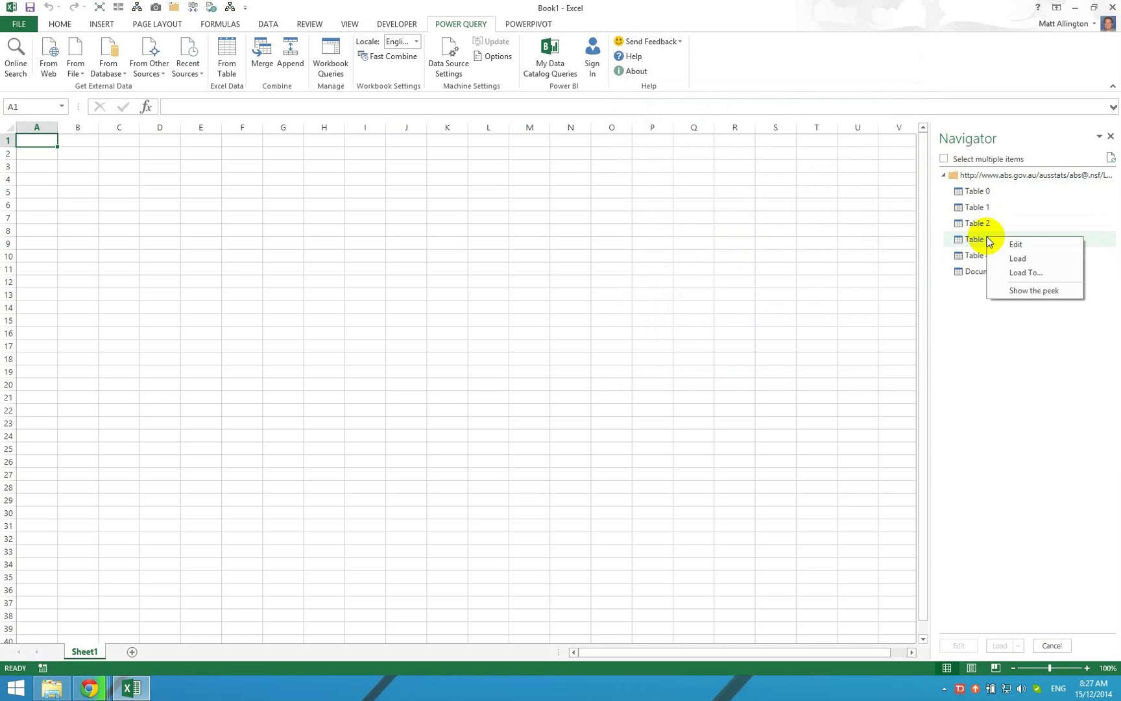
click(983, 242)
double_click(983, 240)
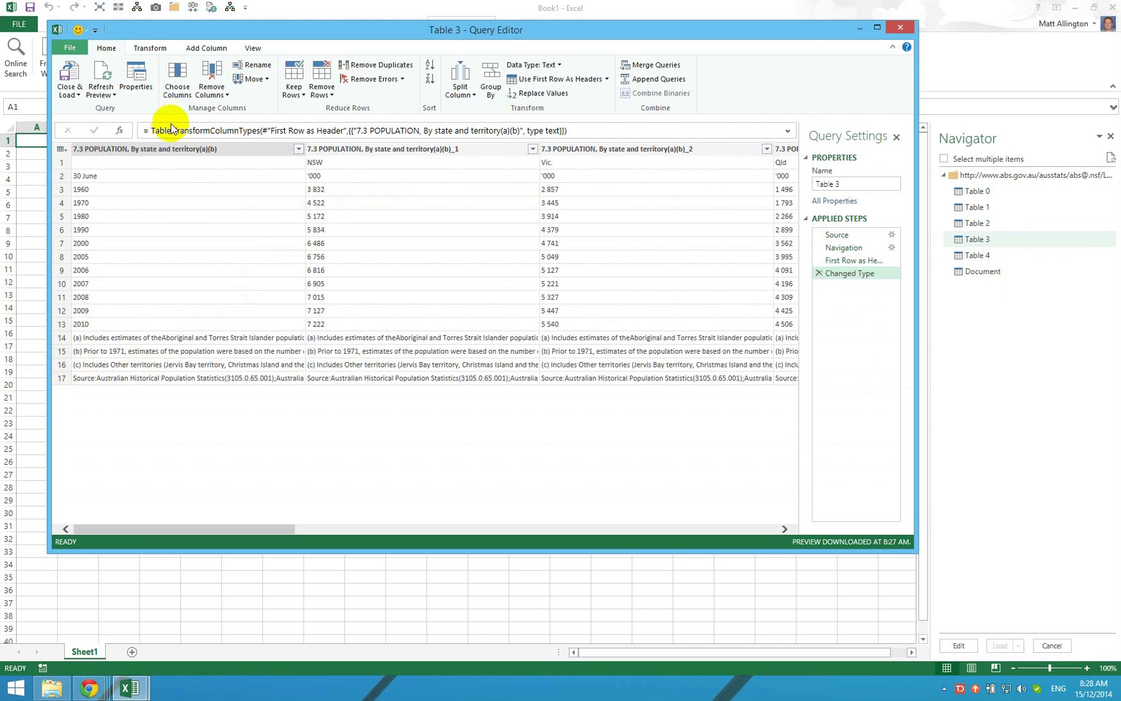
Step: Remove the bottom 4 rows from Table 3 with Remove Bottom Rows
click(323, 83)
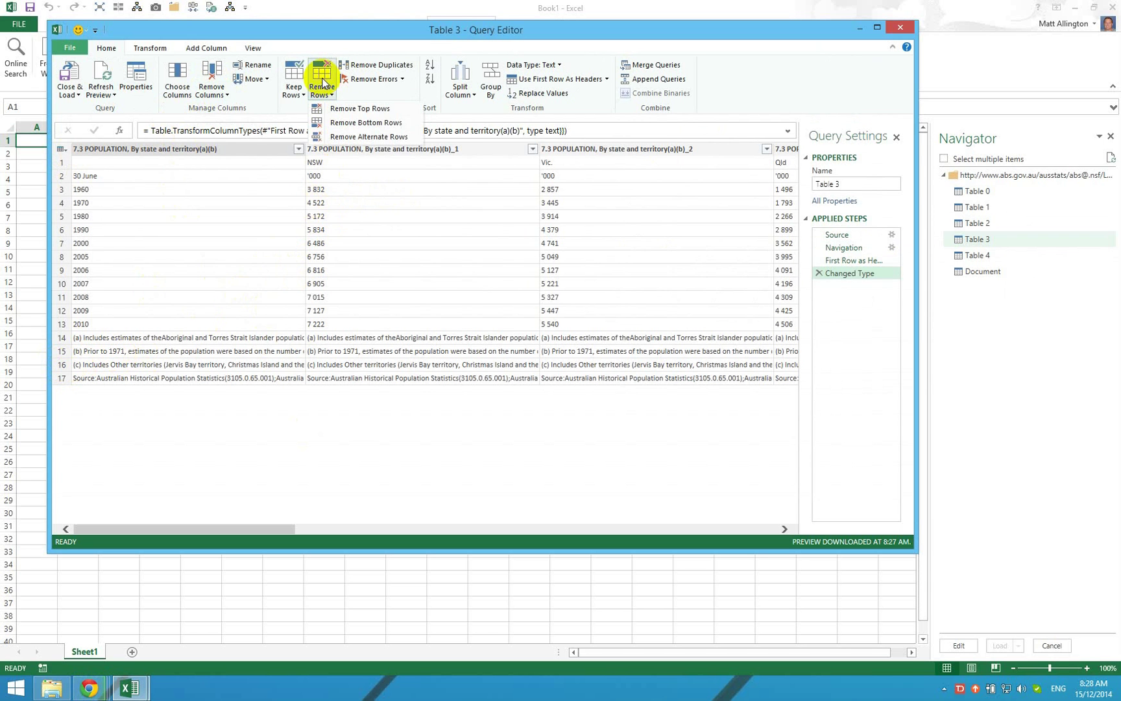
click(365, 122)
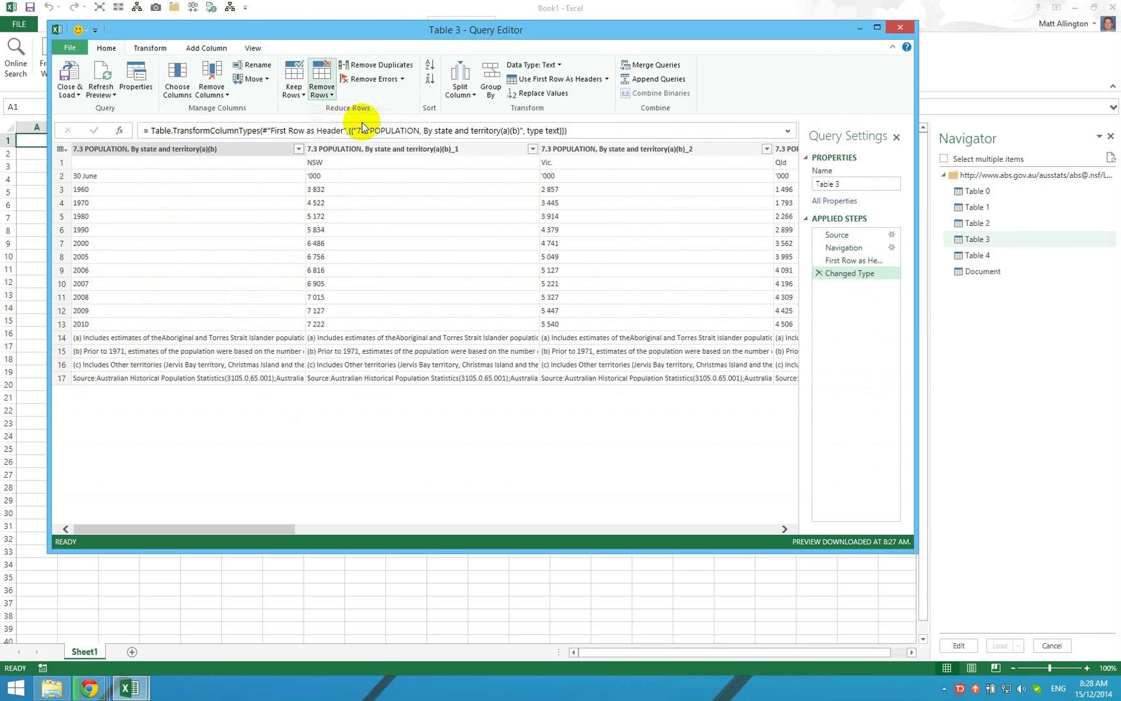
click(322, 154)
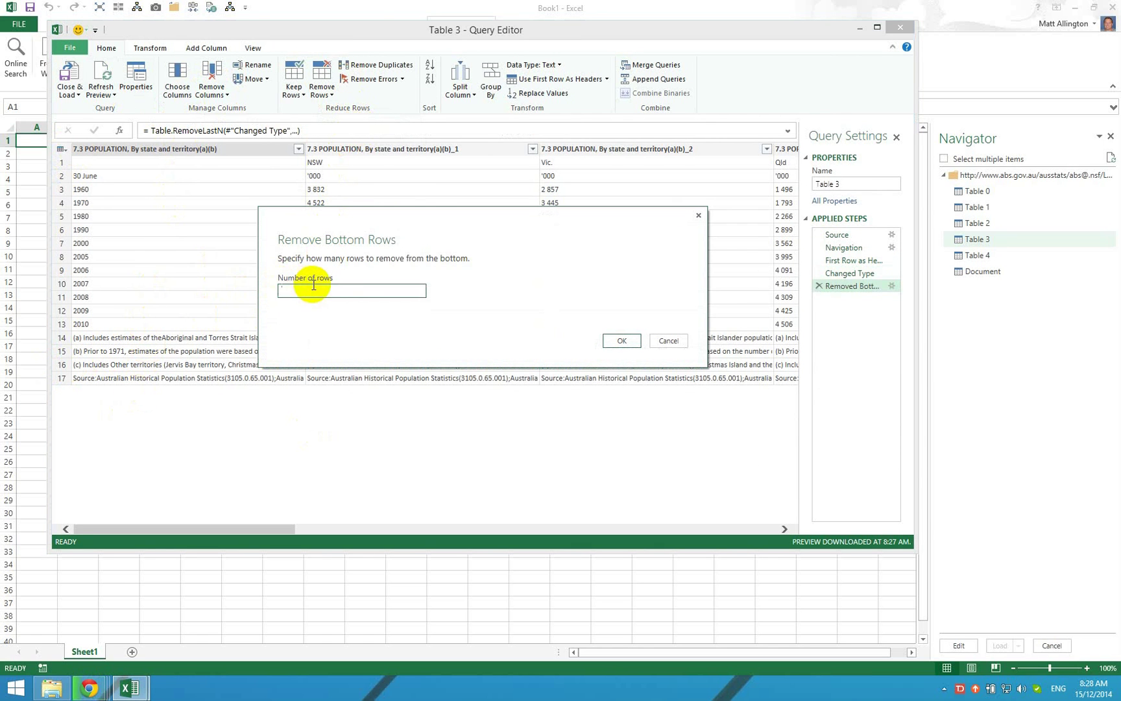
click(621, 341)
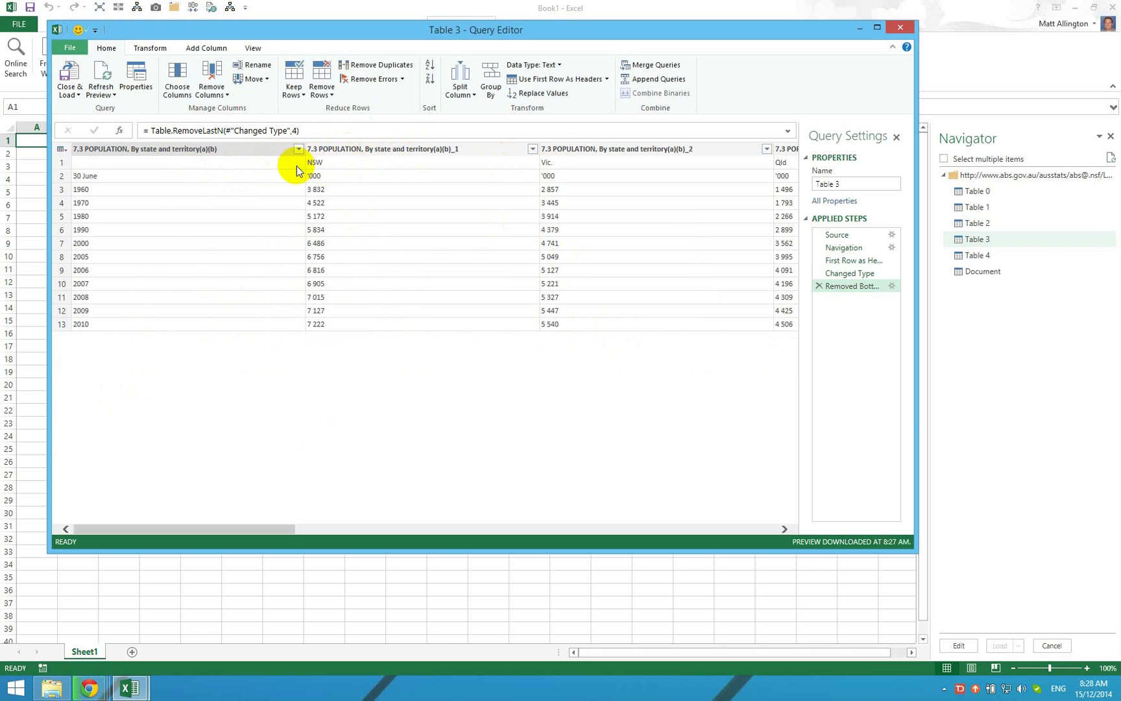
Step: Use the first row as headers and rename the blank first column to Year
click(595, 82)
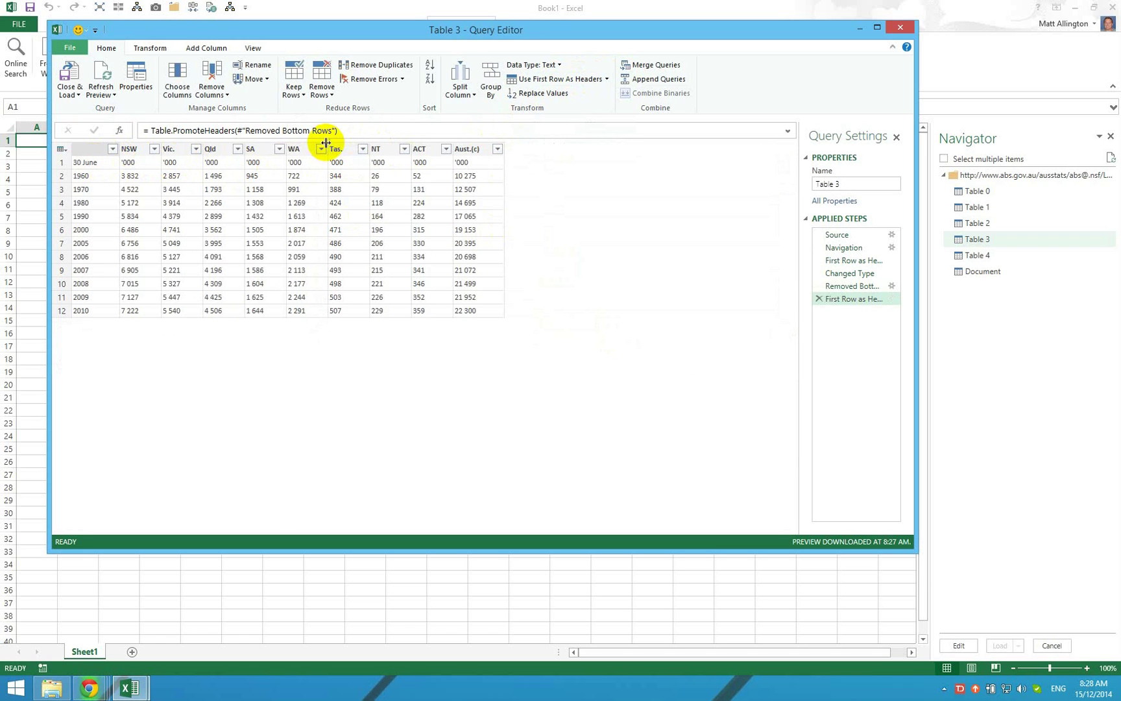
double_click(95, 151)
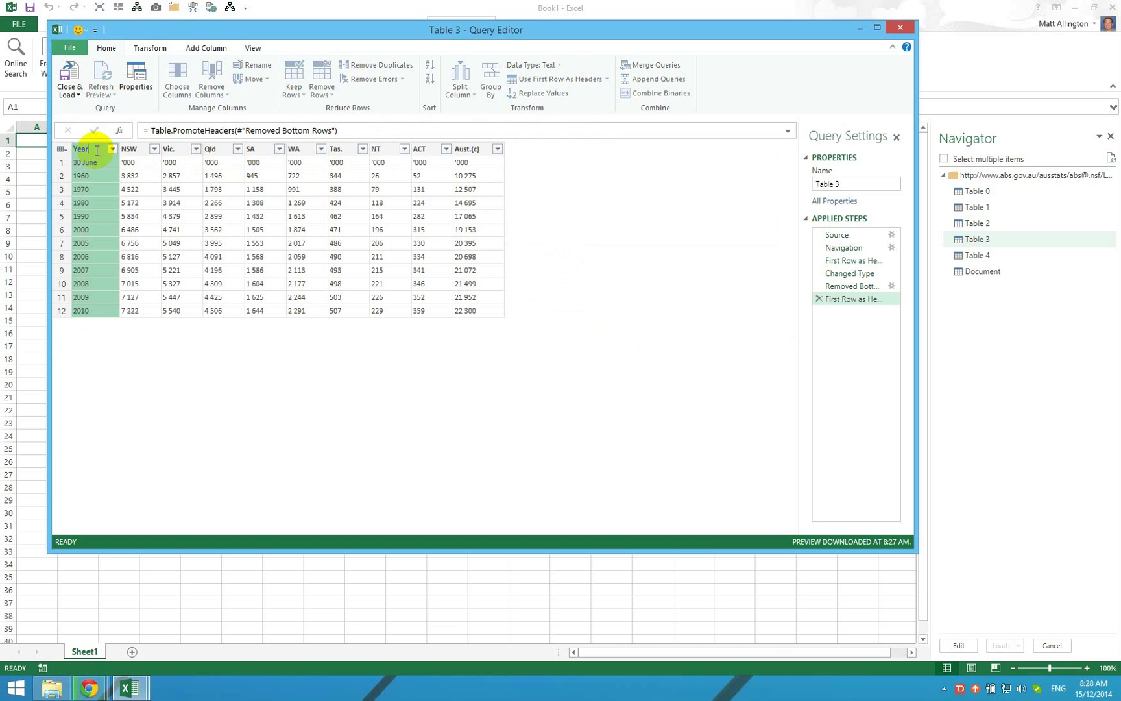
key(Return)
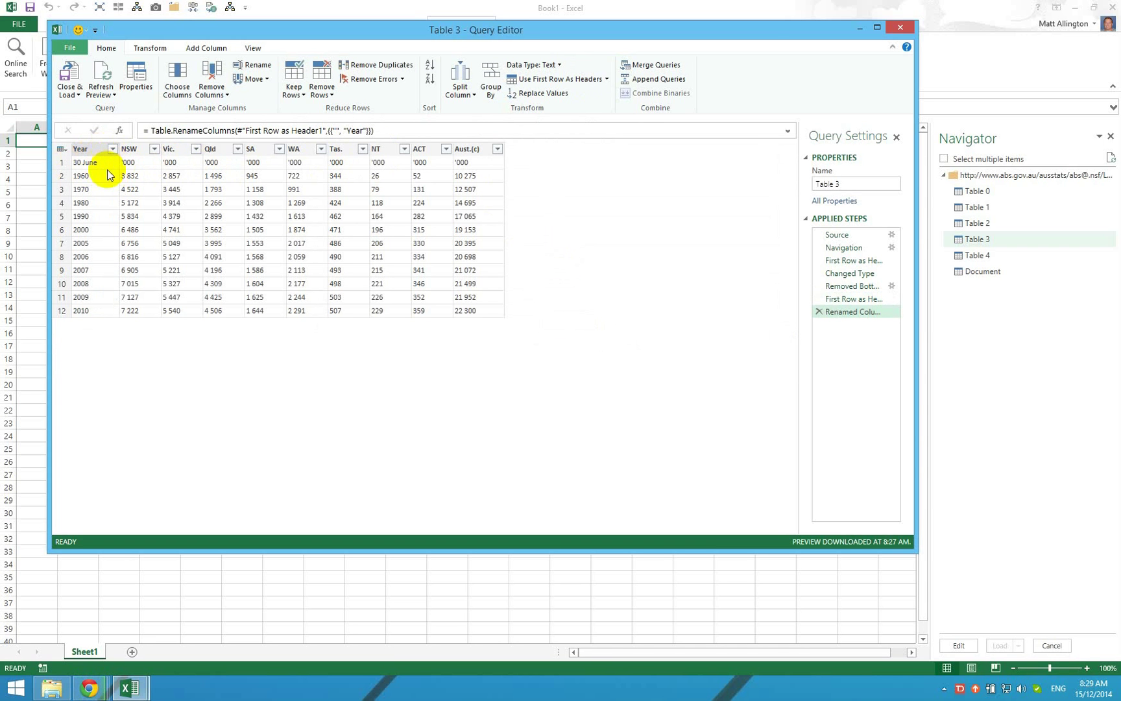
Step: Remove 1 top row, then delete the Aust.(c) column from Table 3
click(322, 91)
click(344, 110)
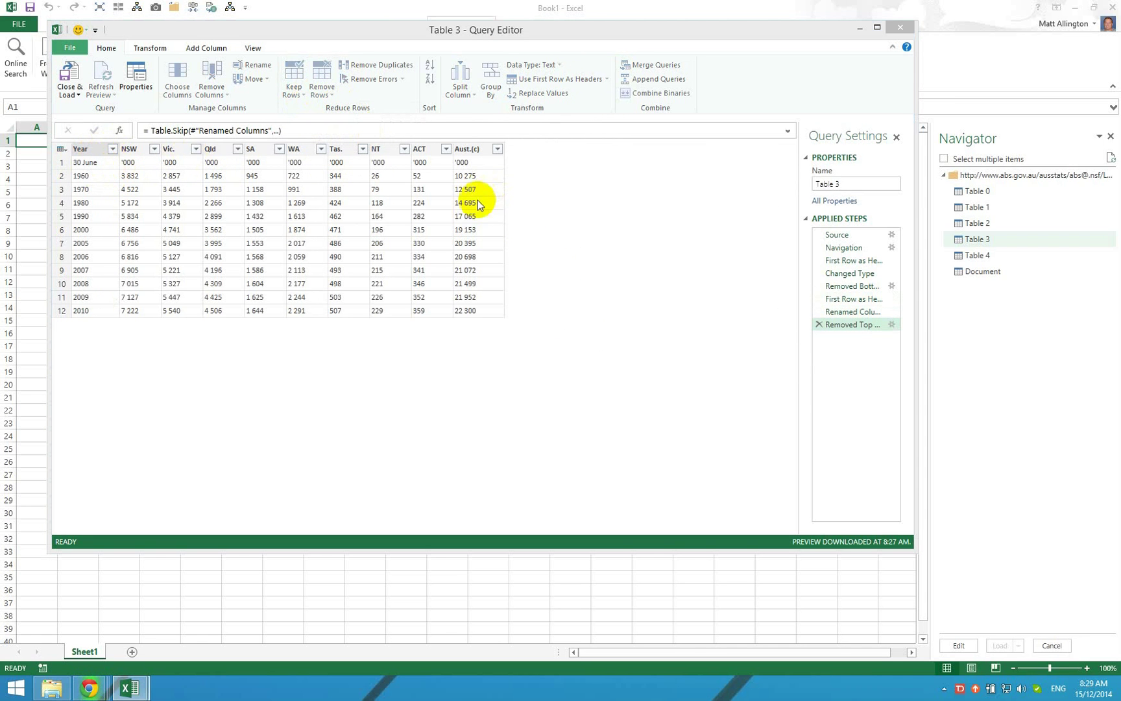
text(1)
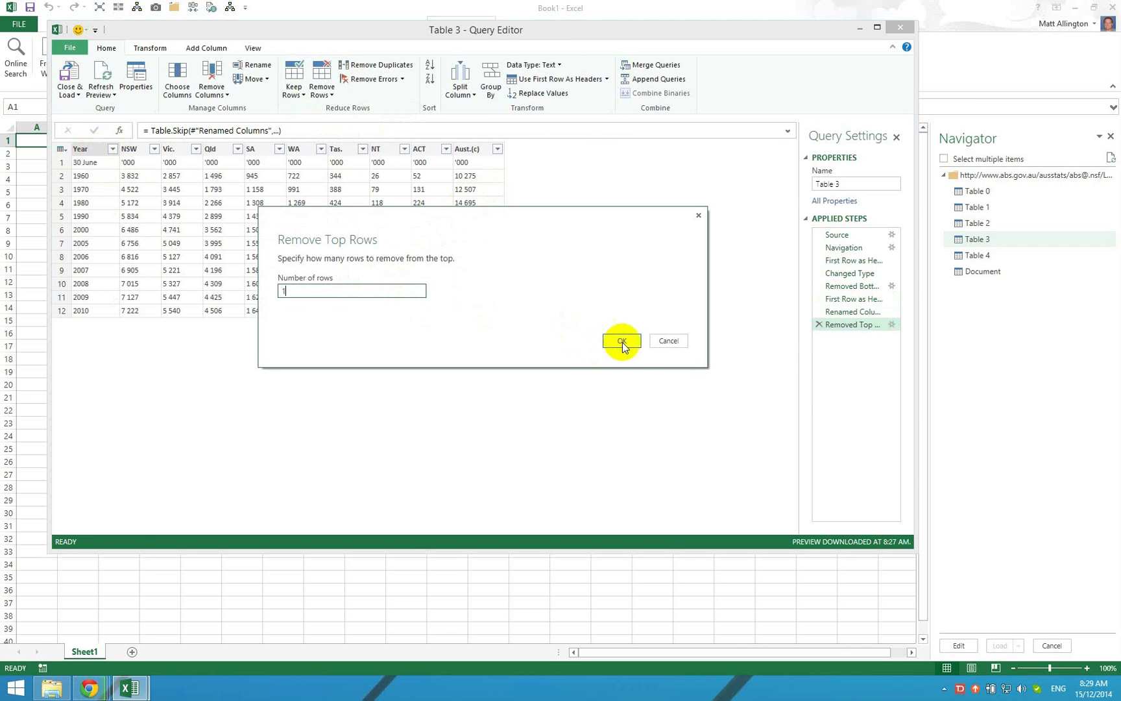
click(625, 342)
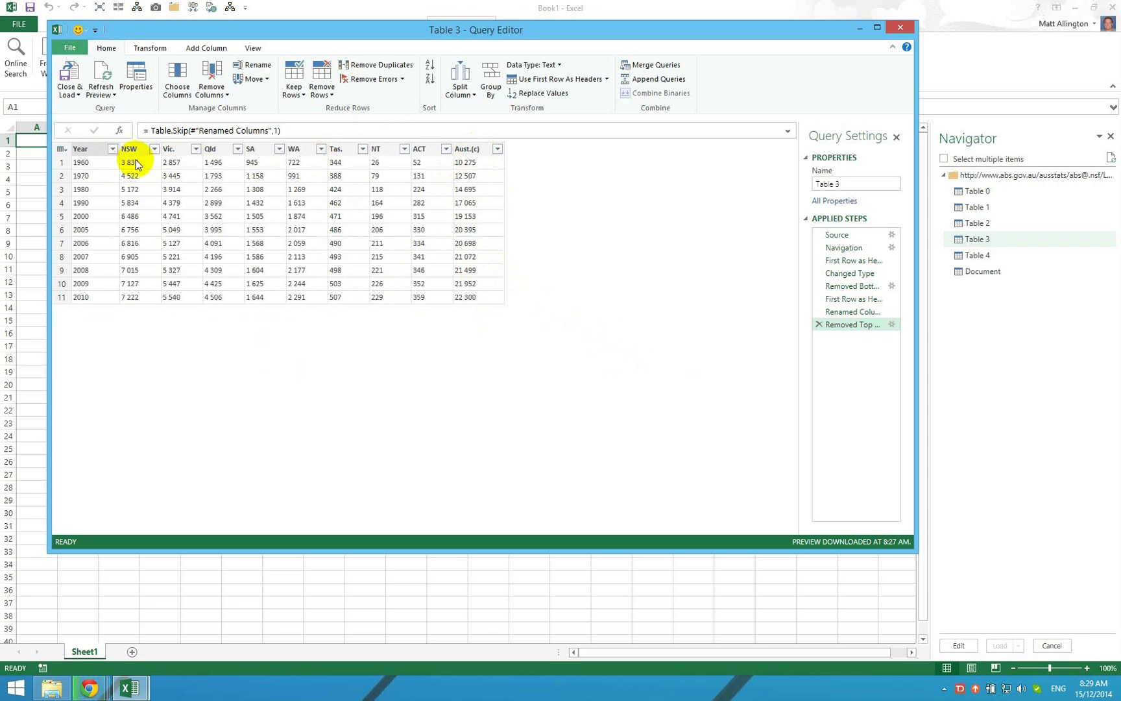
click(467, 149)
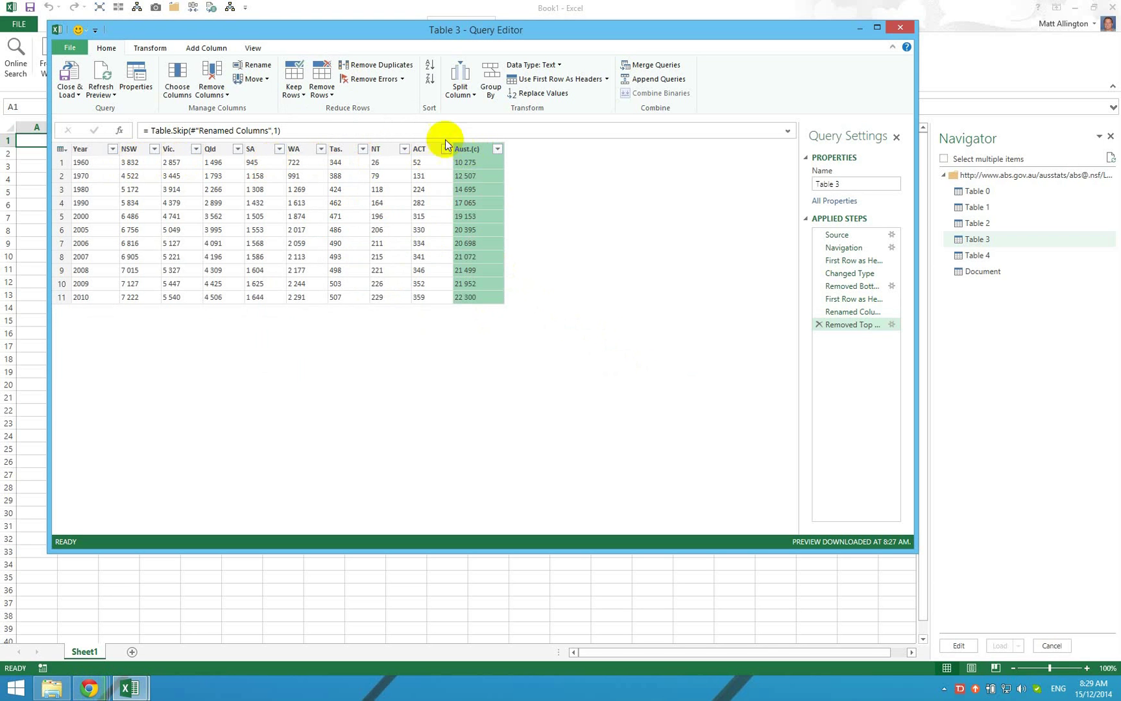
click(212, 76)
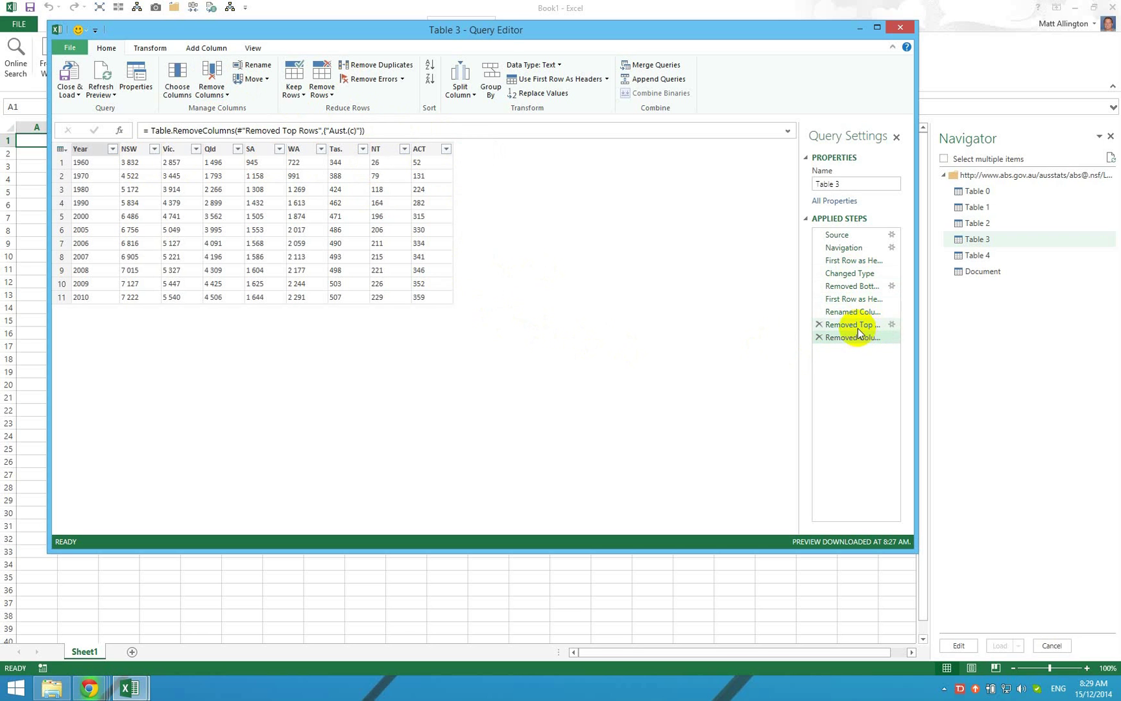
Step: Preview the data at Changed Type, Removed Bottom Rows, Promoted Headers, Renamed Columns and Removed Top Rows
click(851, 276)
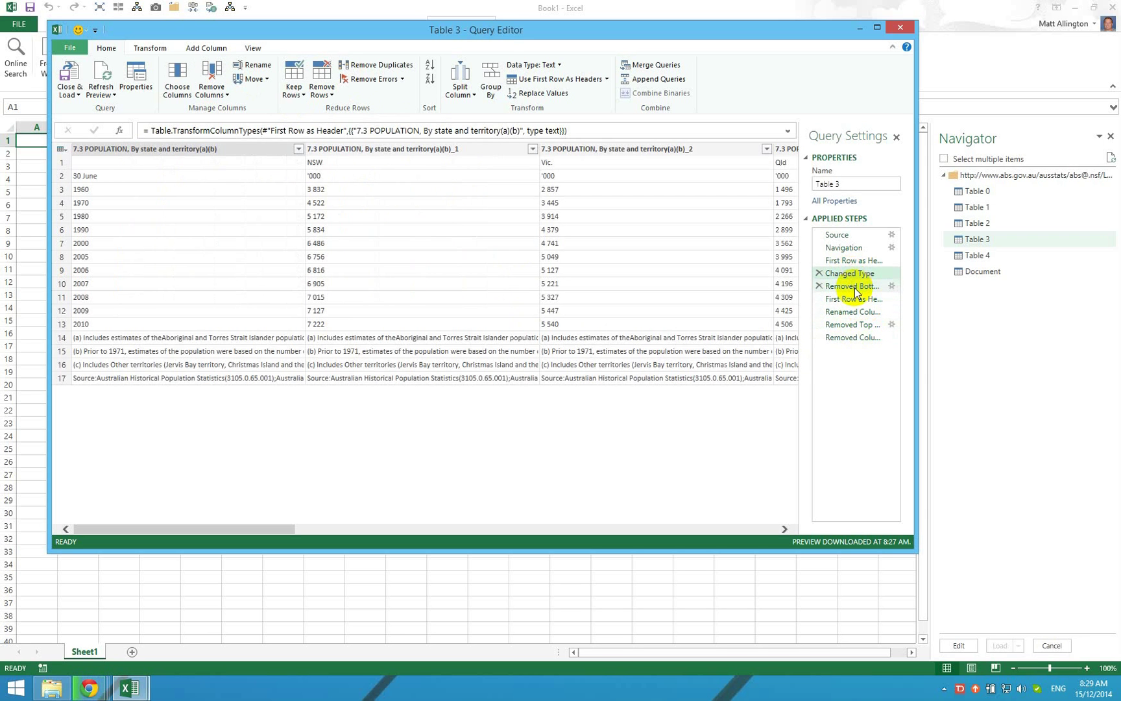
click(852, 286)
click(852, 299)
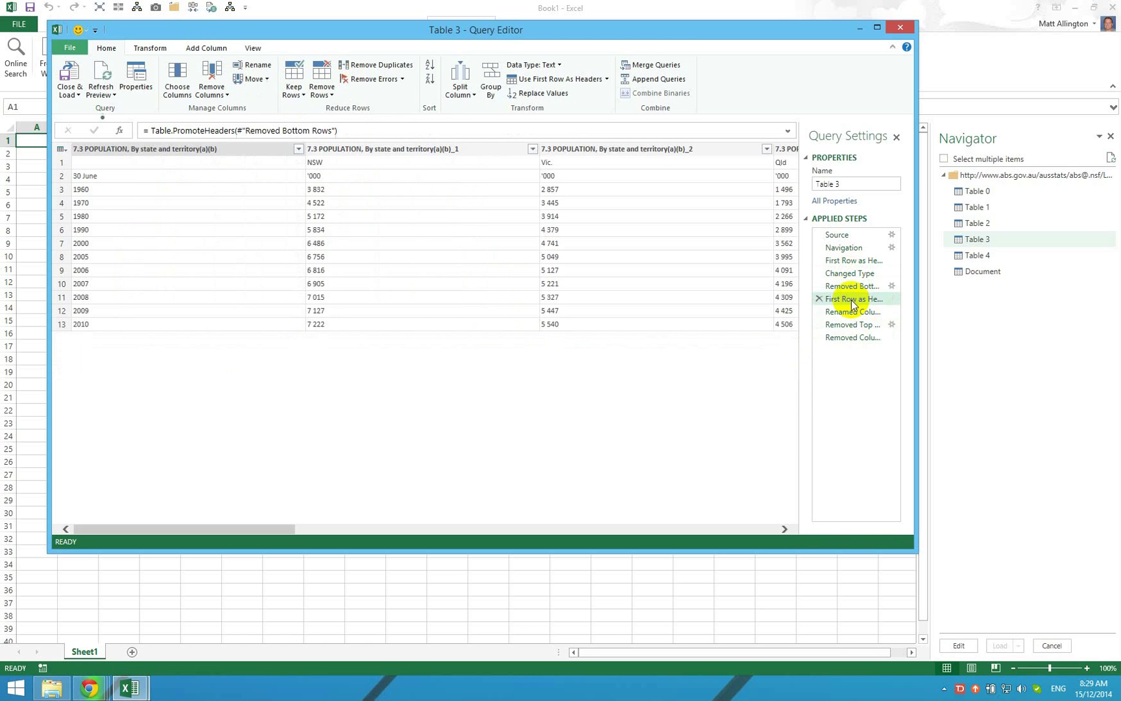
click(852, 313)
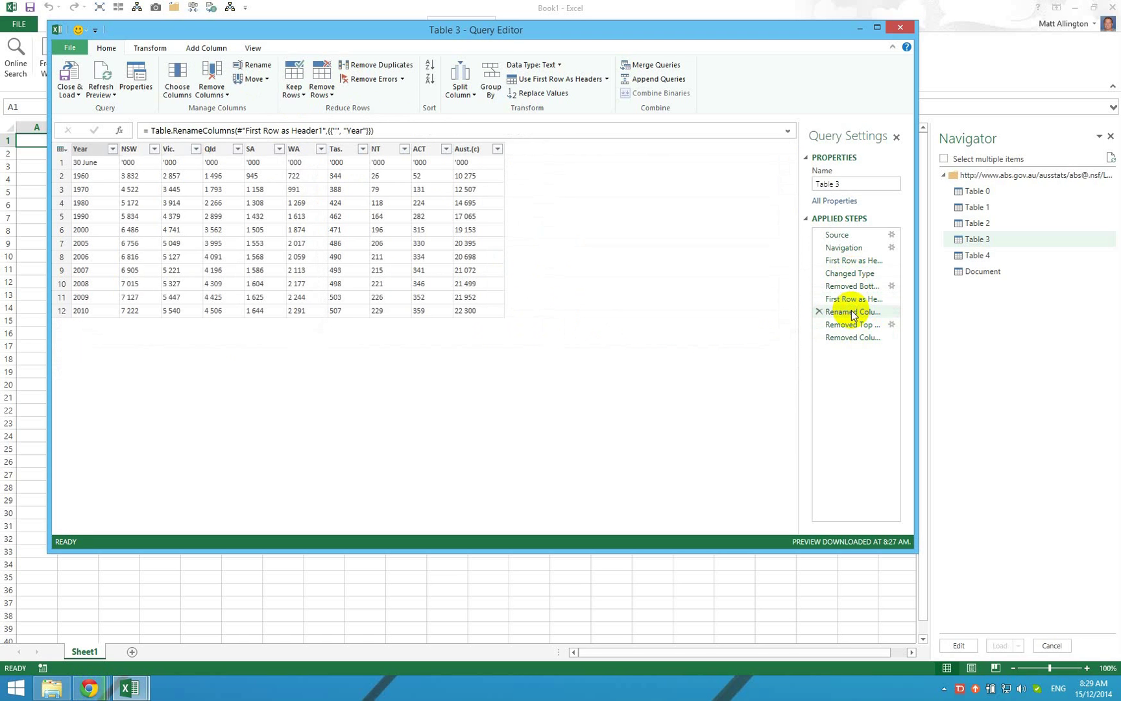
click(858, 325)
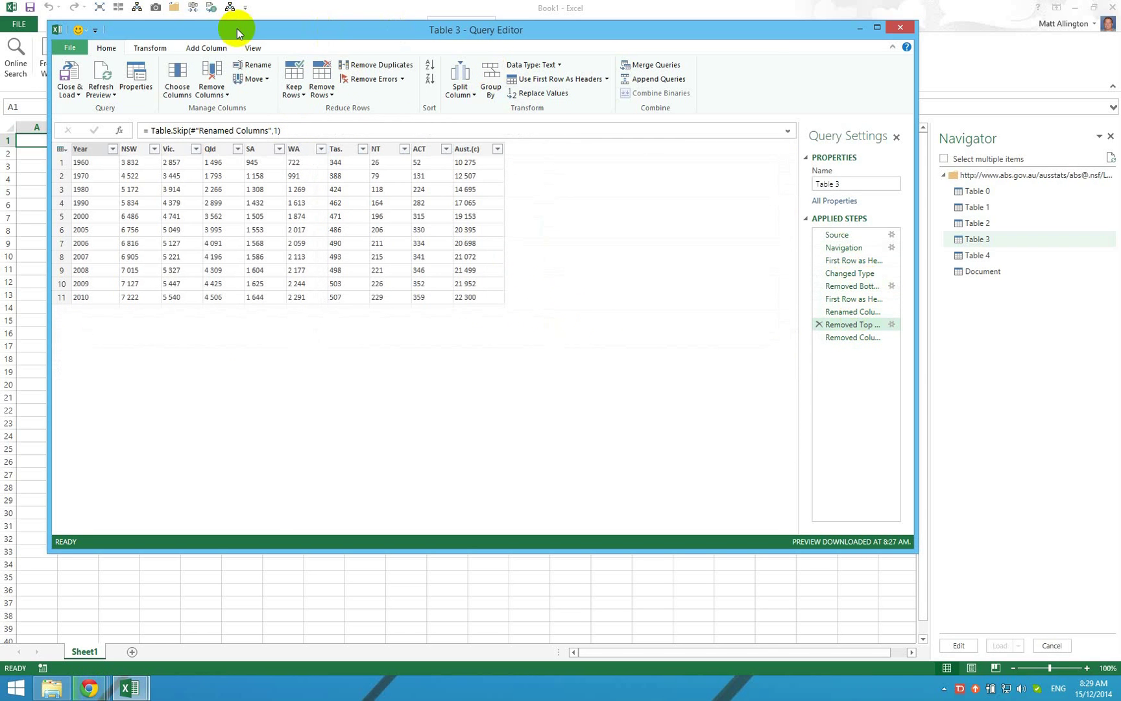
Step: Open Table 3's M code in the Advanced Editor and enlarge the window so full lines show
click(252, 49)
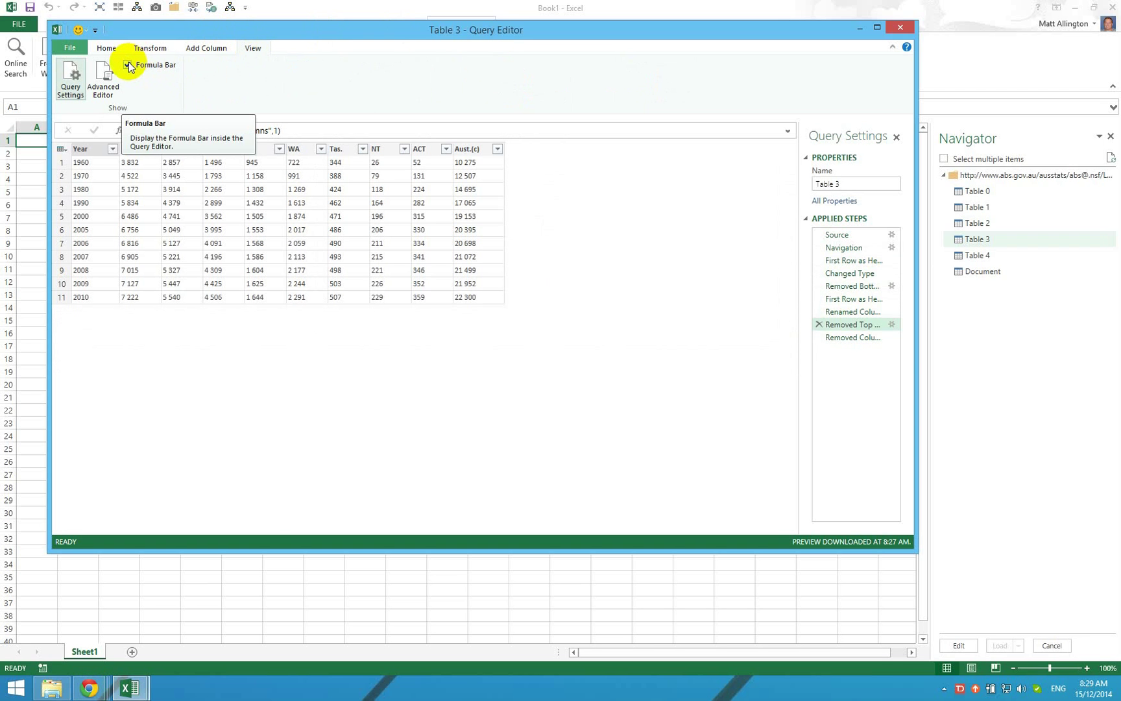
click(100, 82)
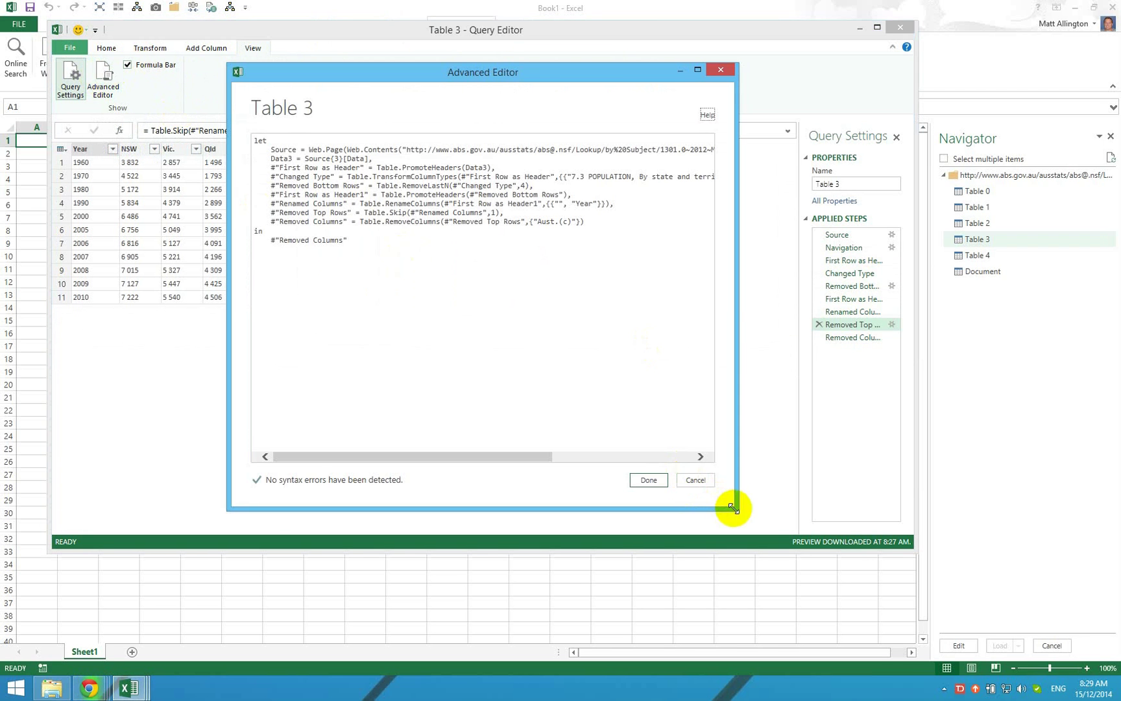
drag(733, 508, 956, 577)
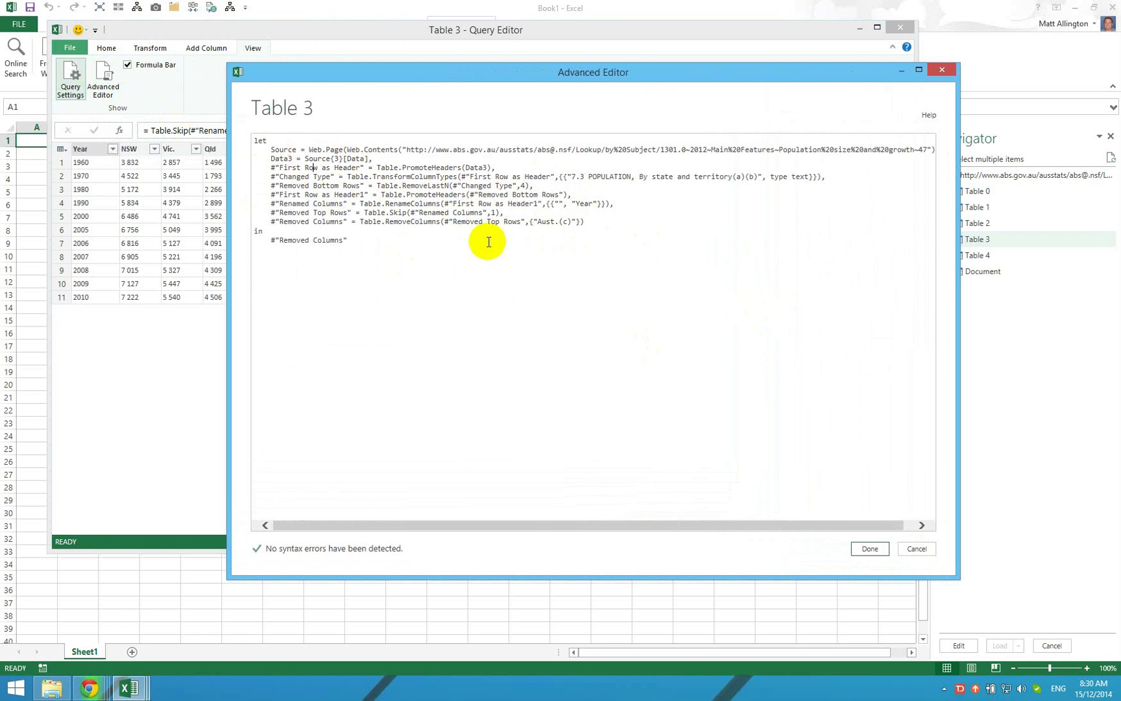
Step: Select through the M code to review it, then cancel without changes
drag(385, 241, 240, 138)
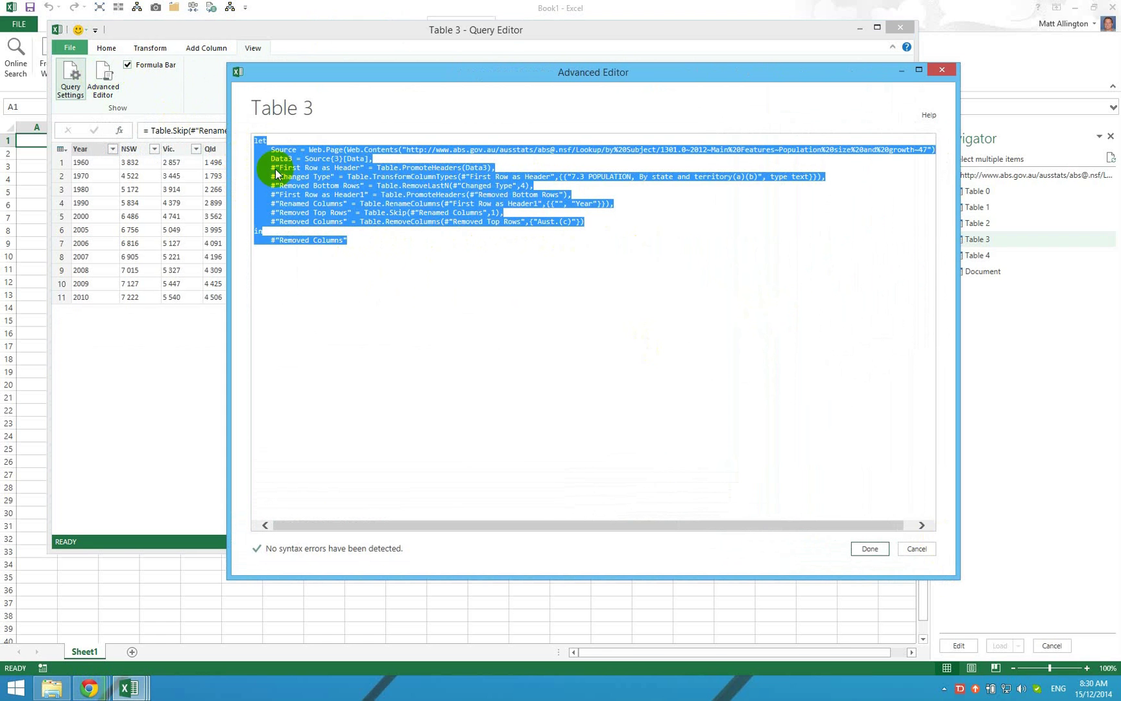
click(334, 195)
drag(358, 241, 260, 148)
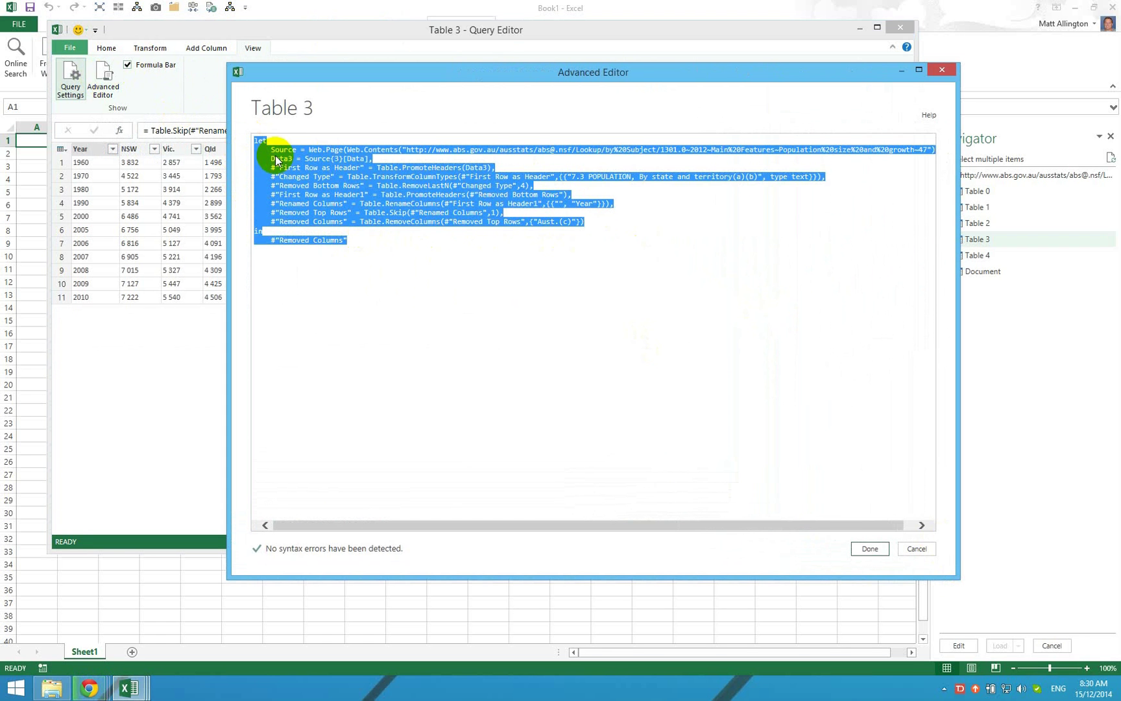
click(318, 176)
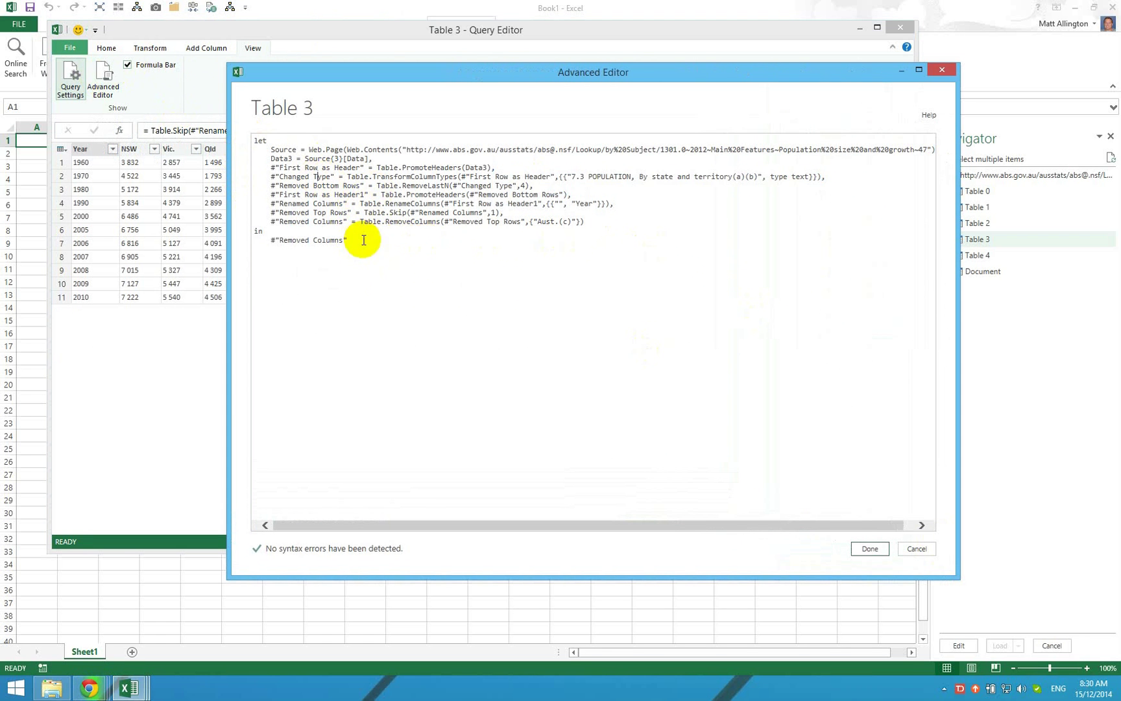
drag(365, 238, 241, 139)
click(368, 195)
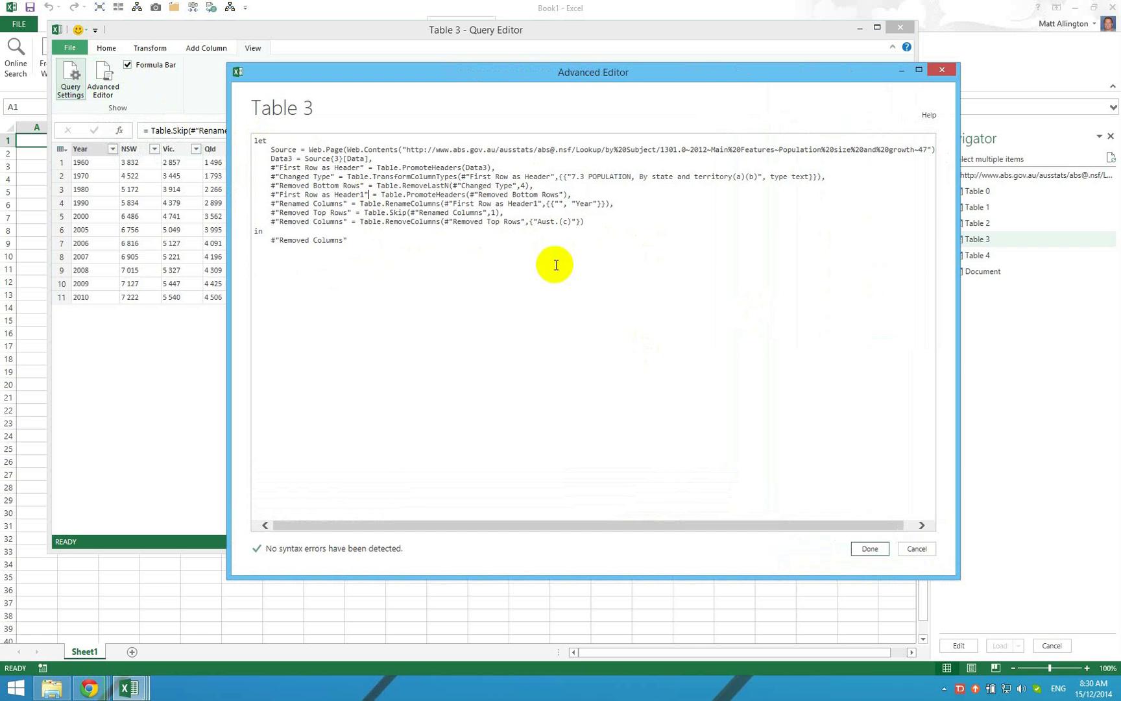
click(915, 548)
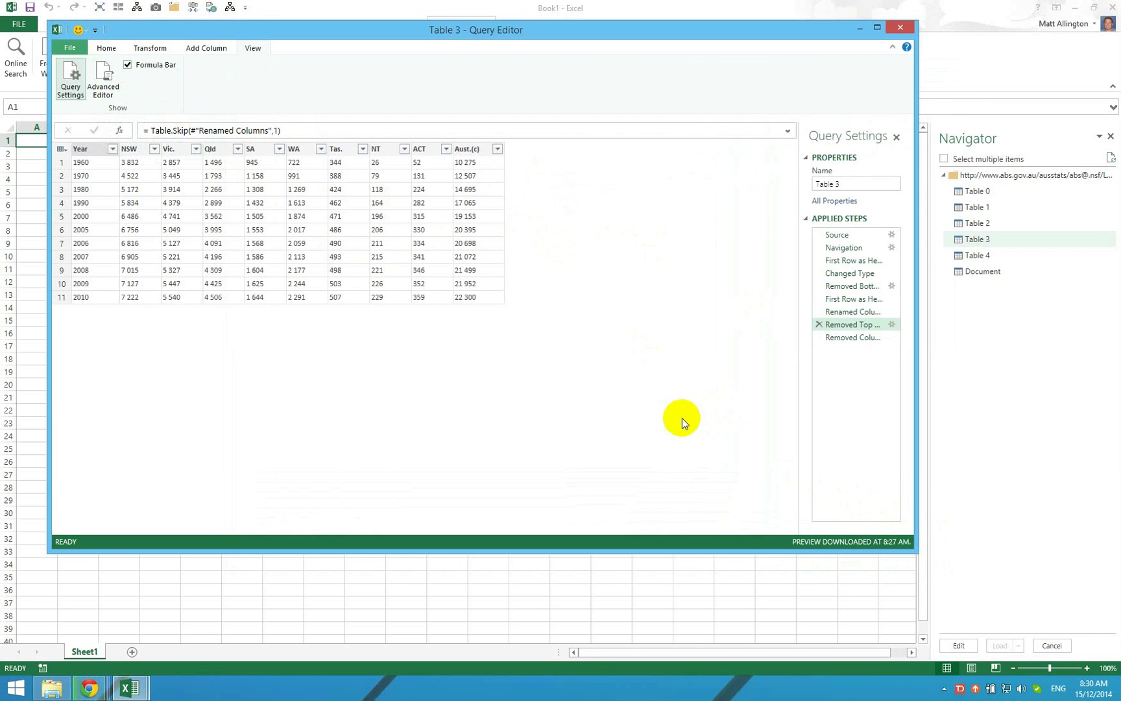
Step: Rename the Vic. column to Vic and the Tas. column to Tas
click(181, 151)
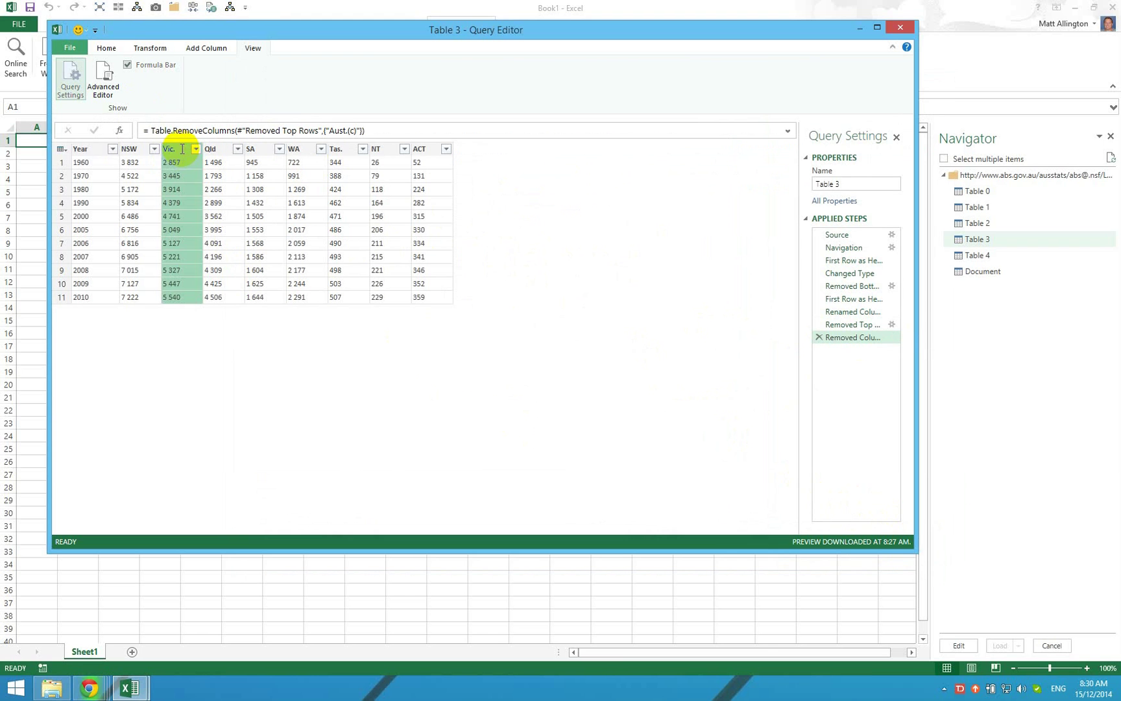
key(Return)
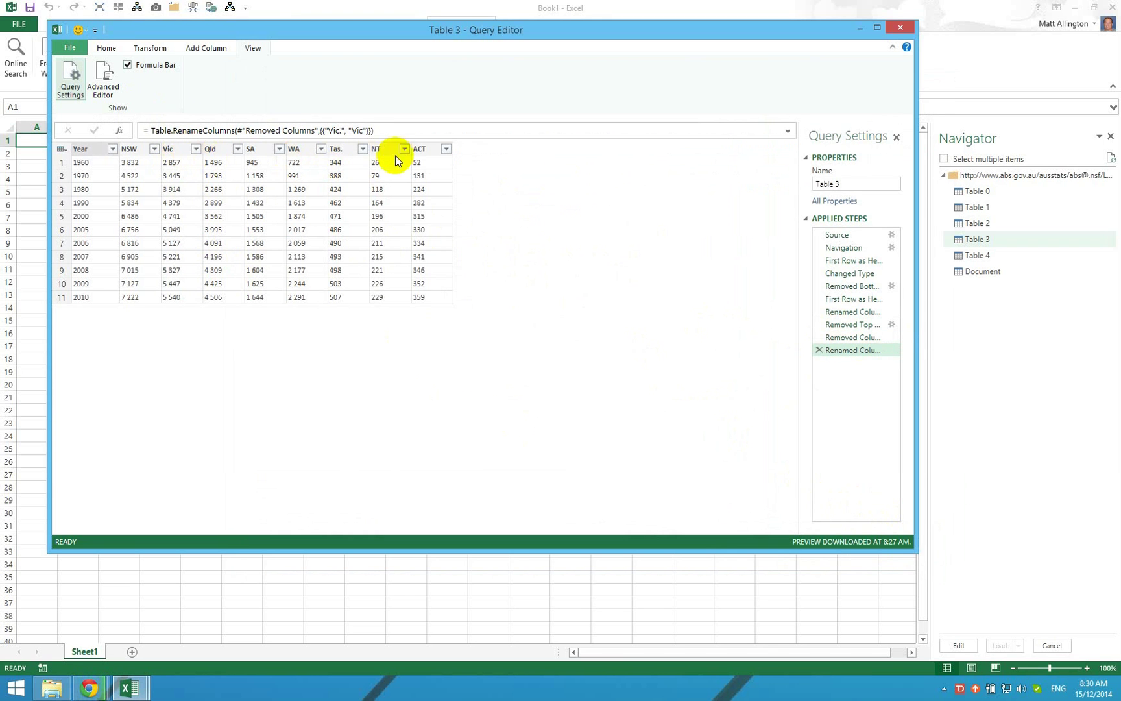
click(346, 152)
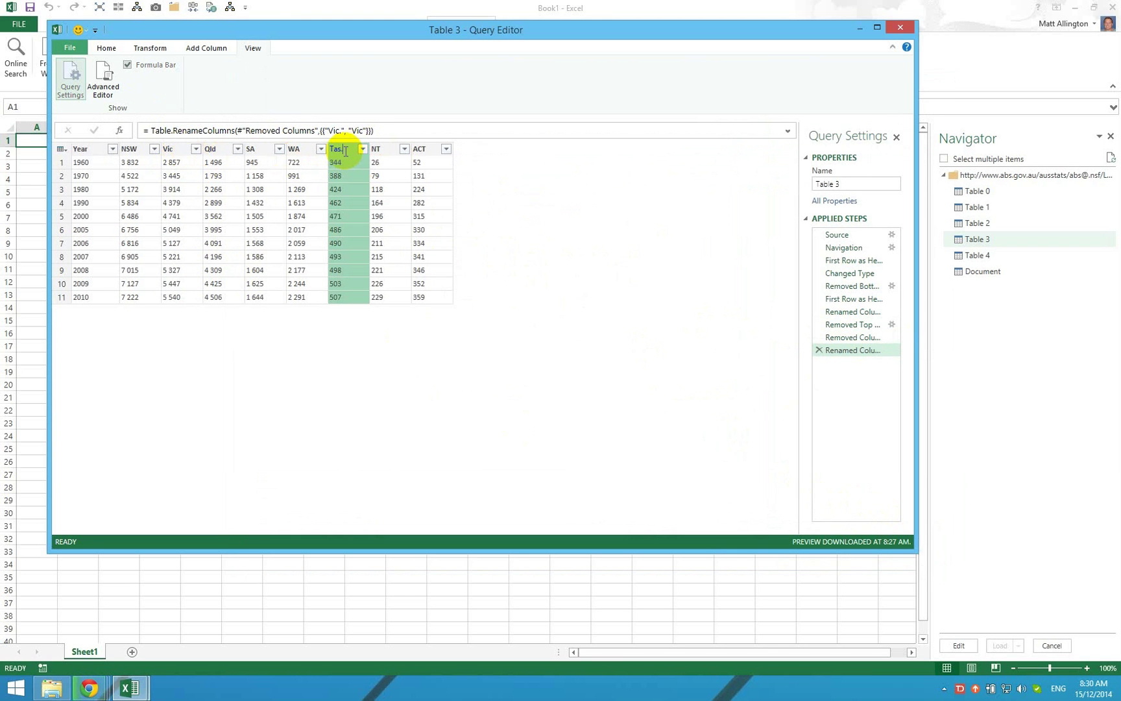
key(Return)
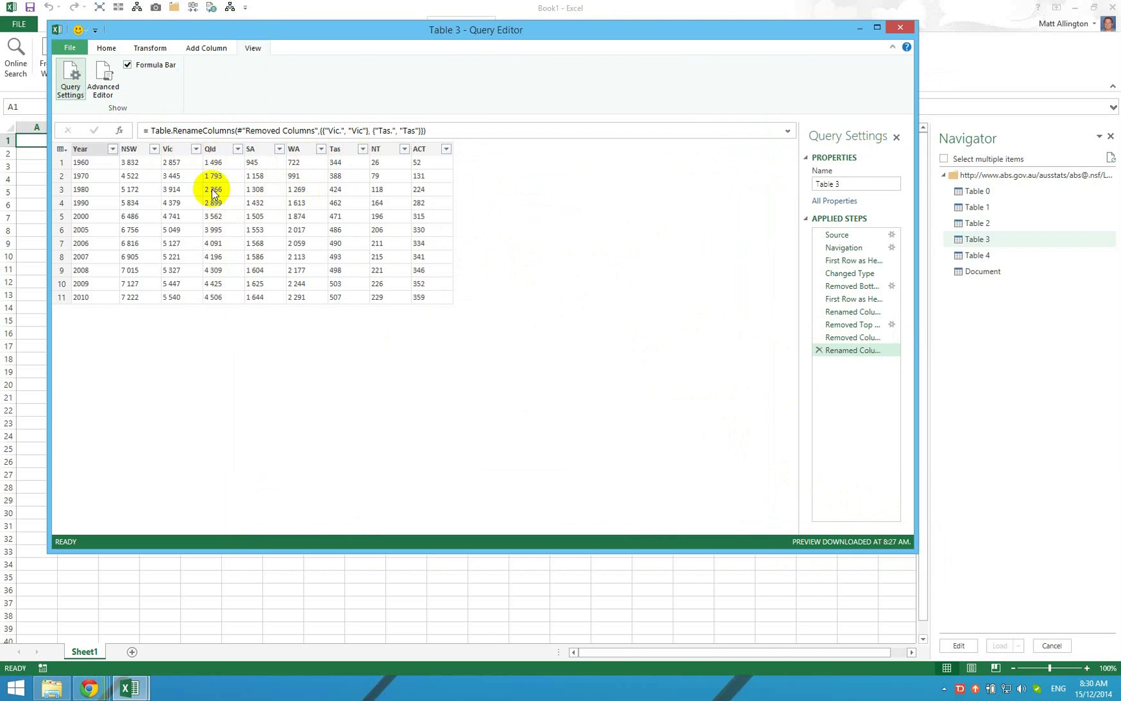
Step: Select the state columns from NSW through ACT
click(140, 153)
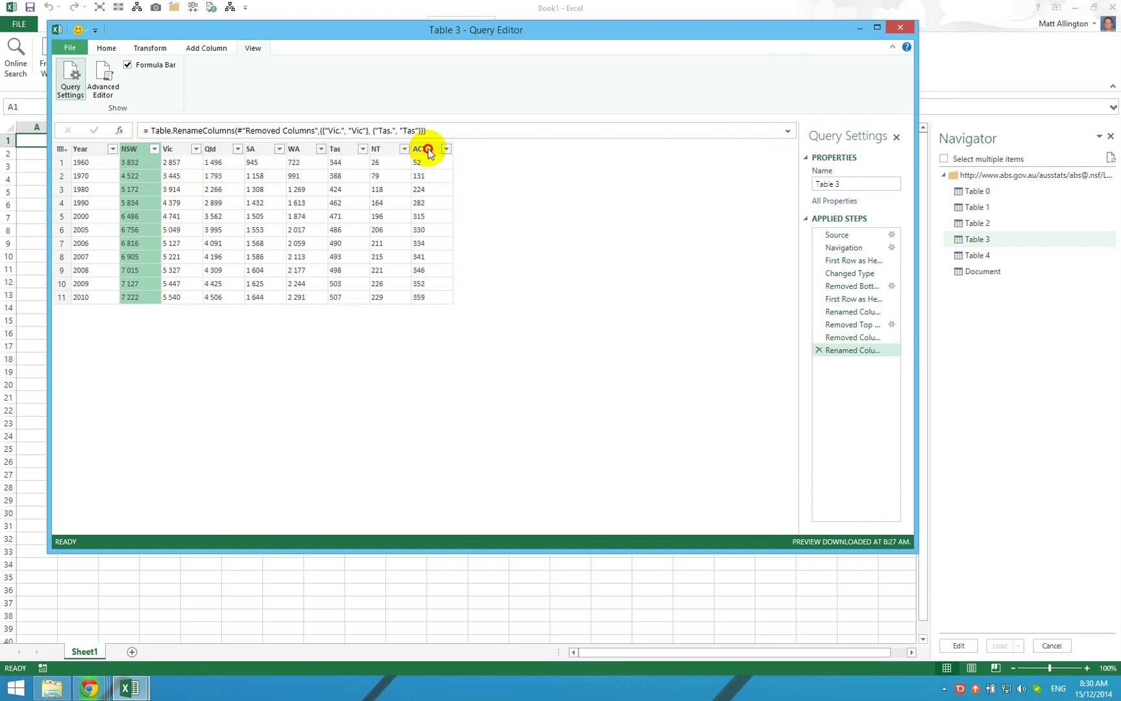
click(428, 153)
shift+click(135, 150)
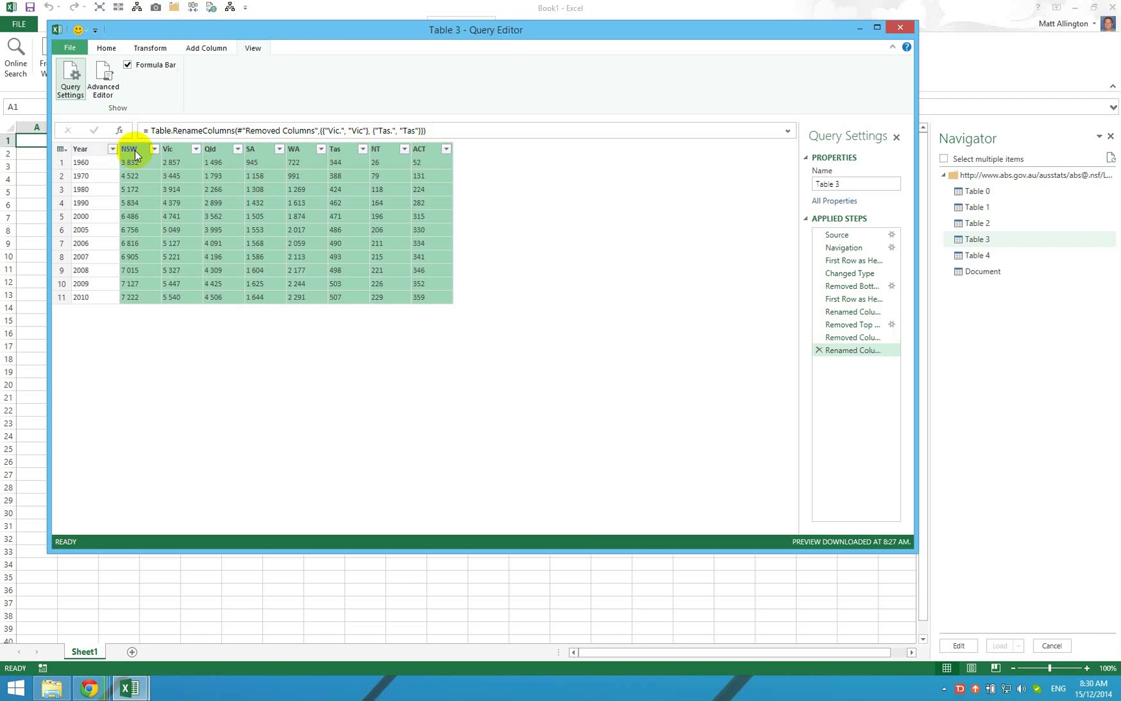
click(106, 50)
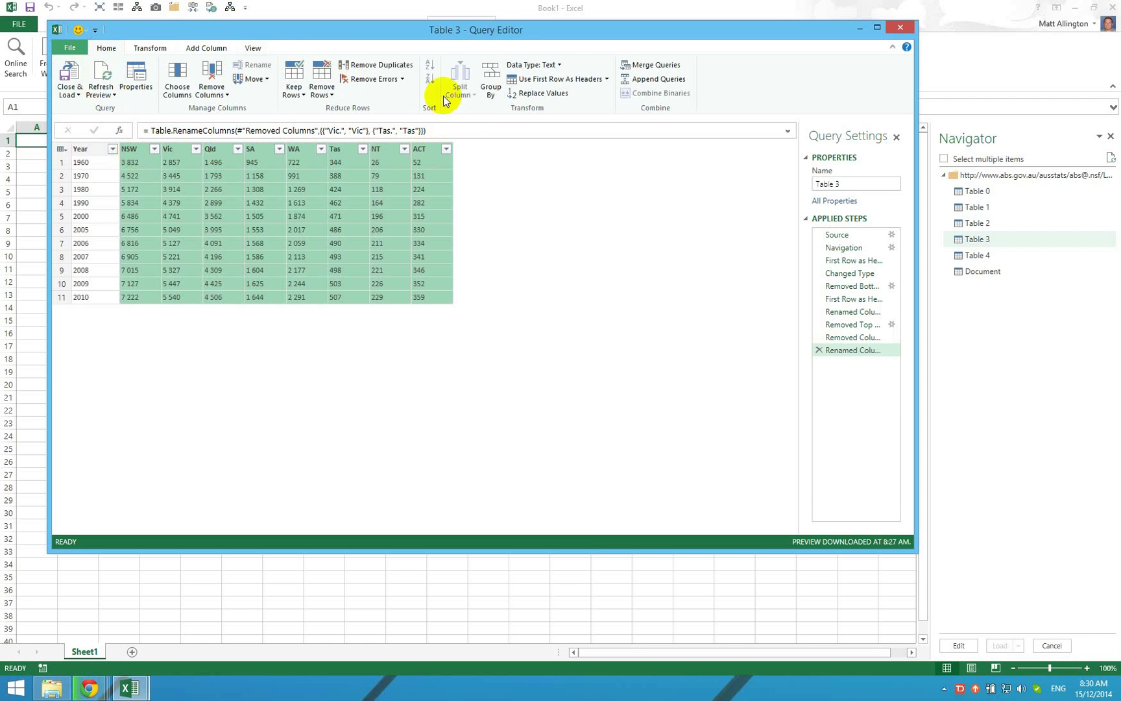
click(560, 65)
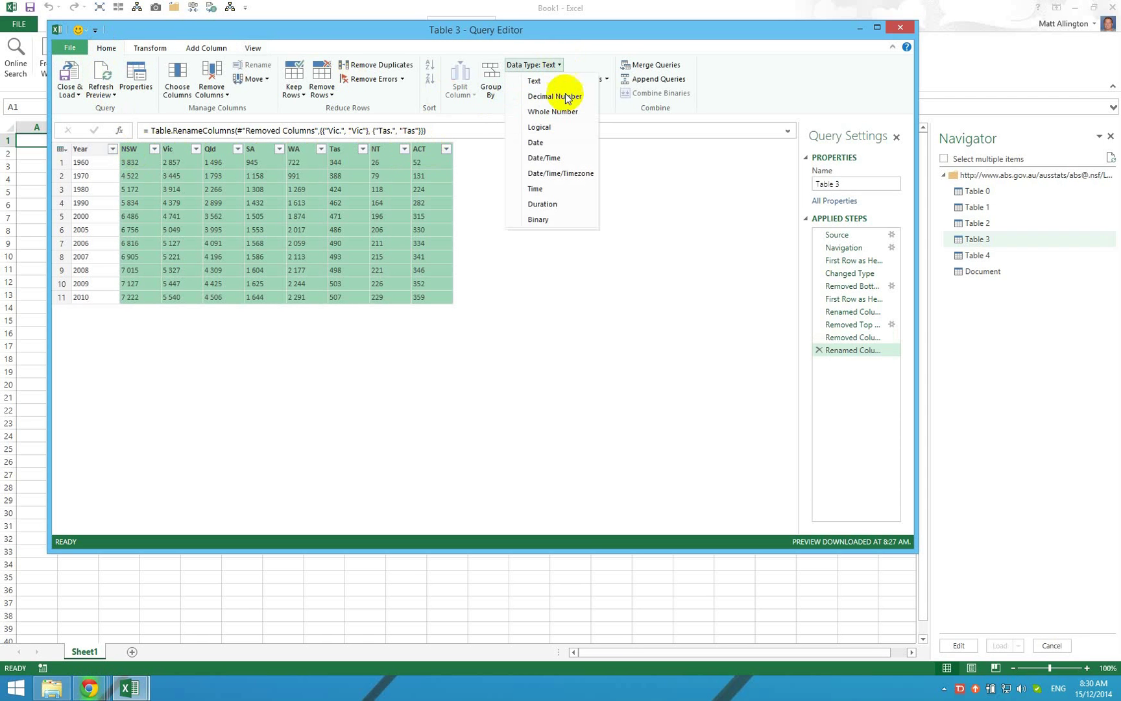
click(560, 113)
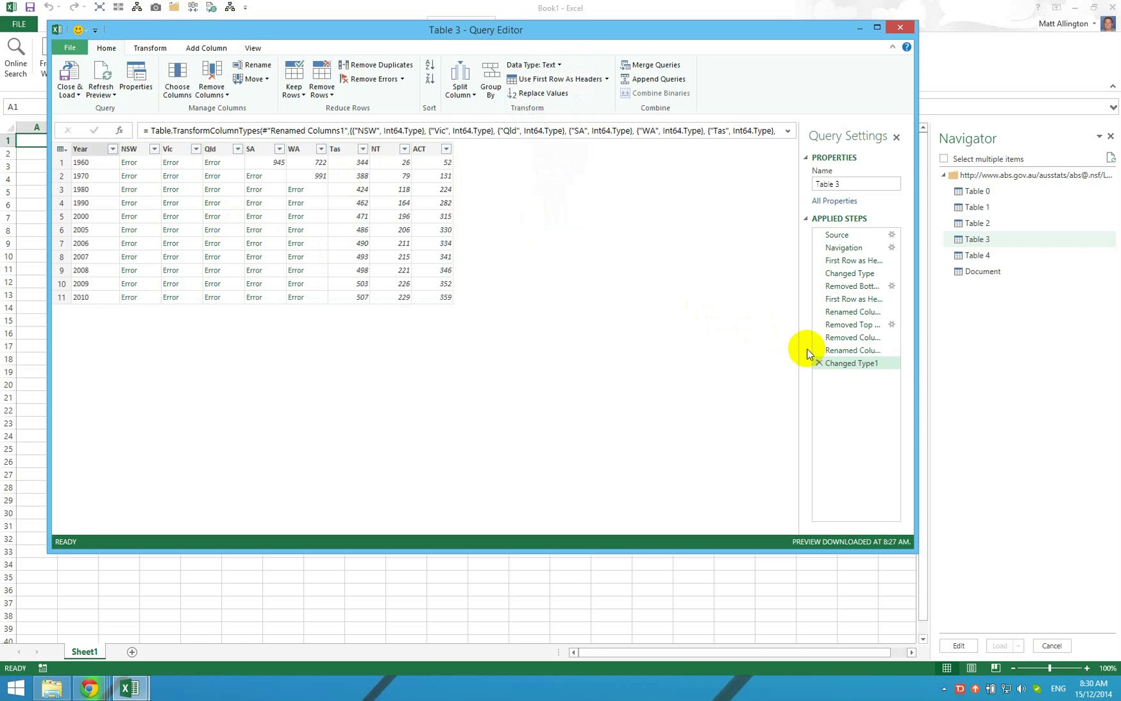
click(819, 363)
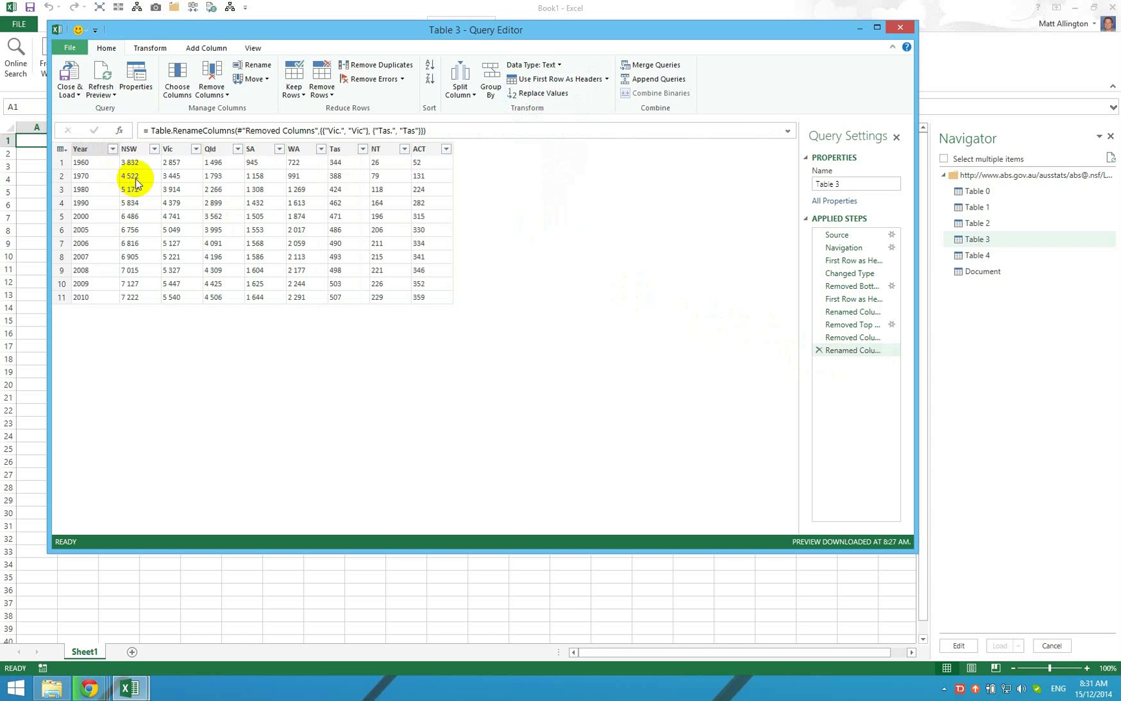
click(138, 149)
shift+click(433, 150)
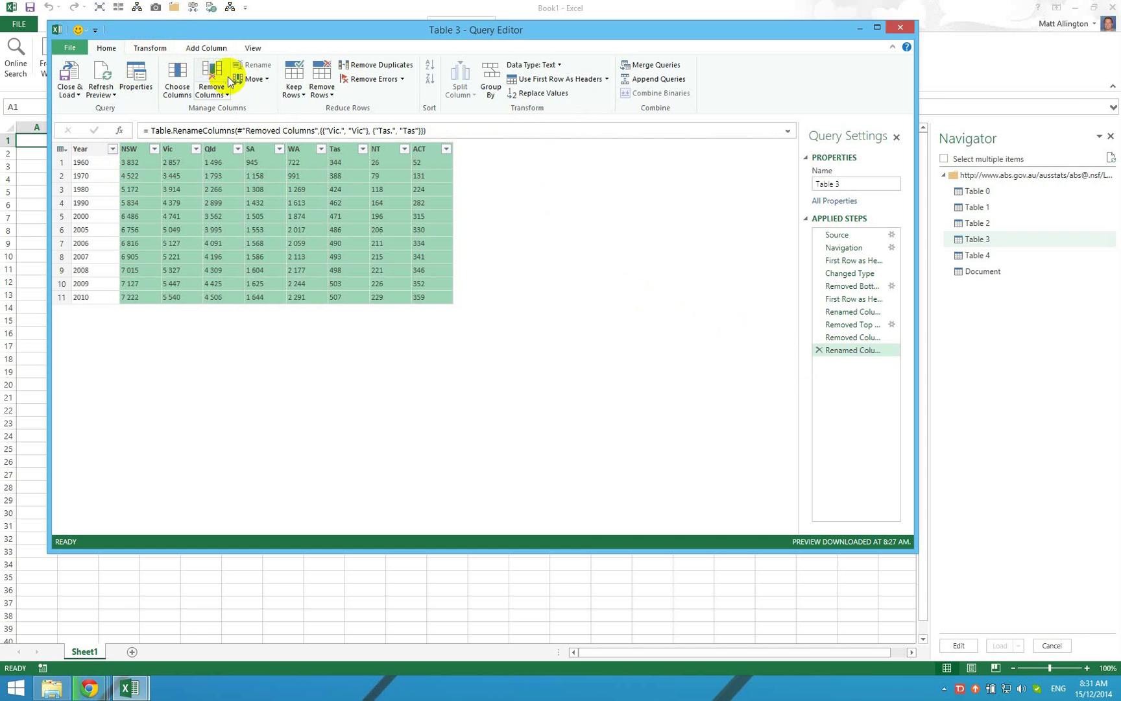
Step: Strip spaces from the state population figures and make NSW–ACT whole numbers
click(543, 94)
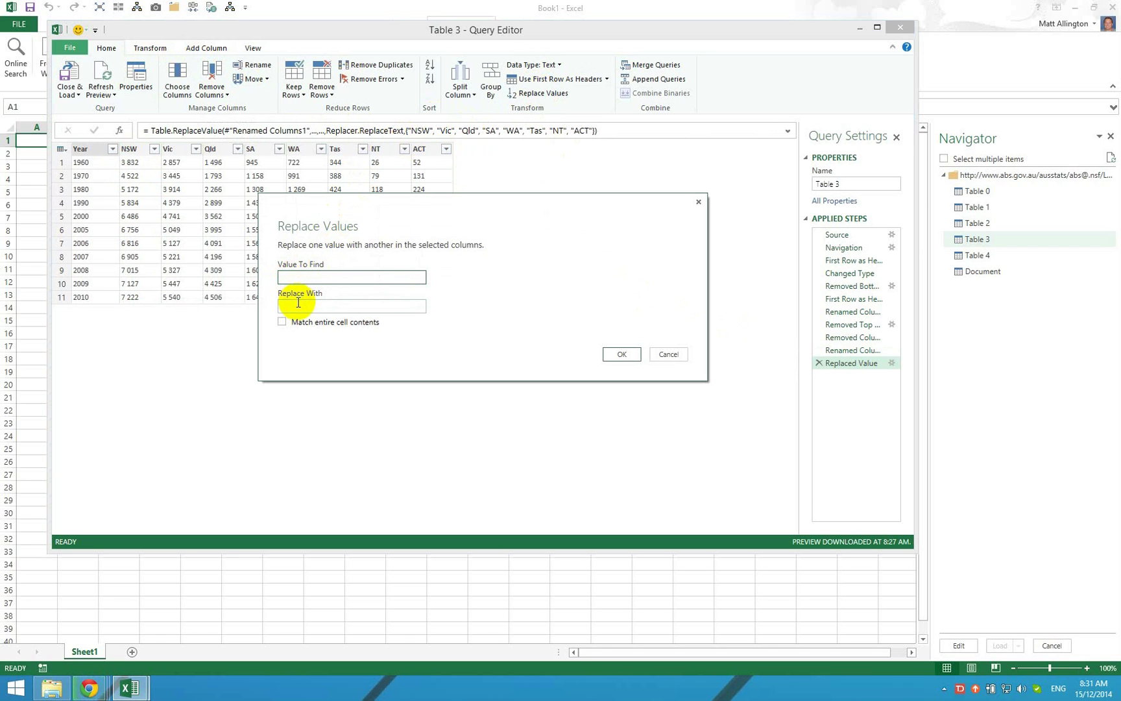
click(616, 354)
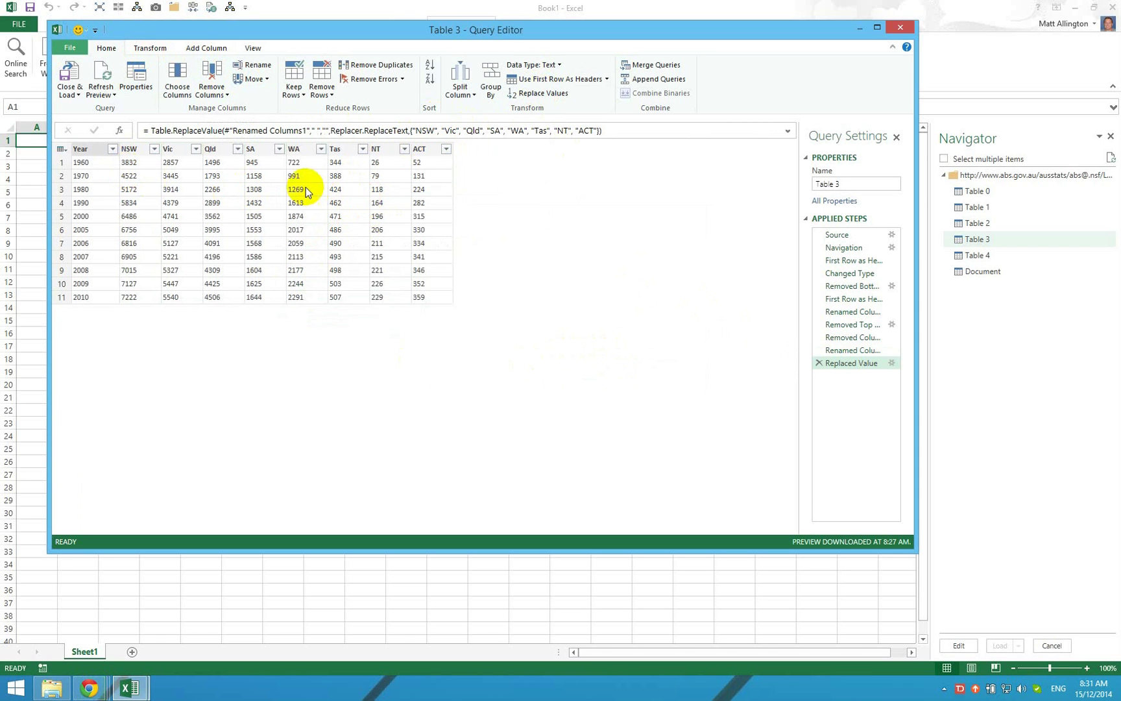
click(133, 150)
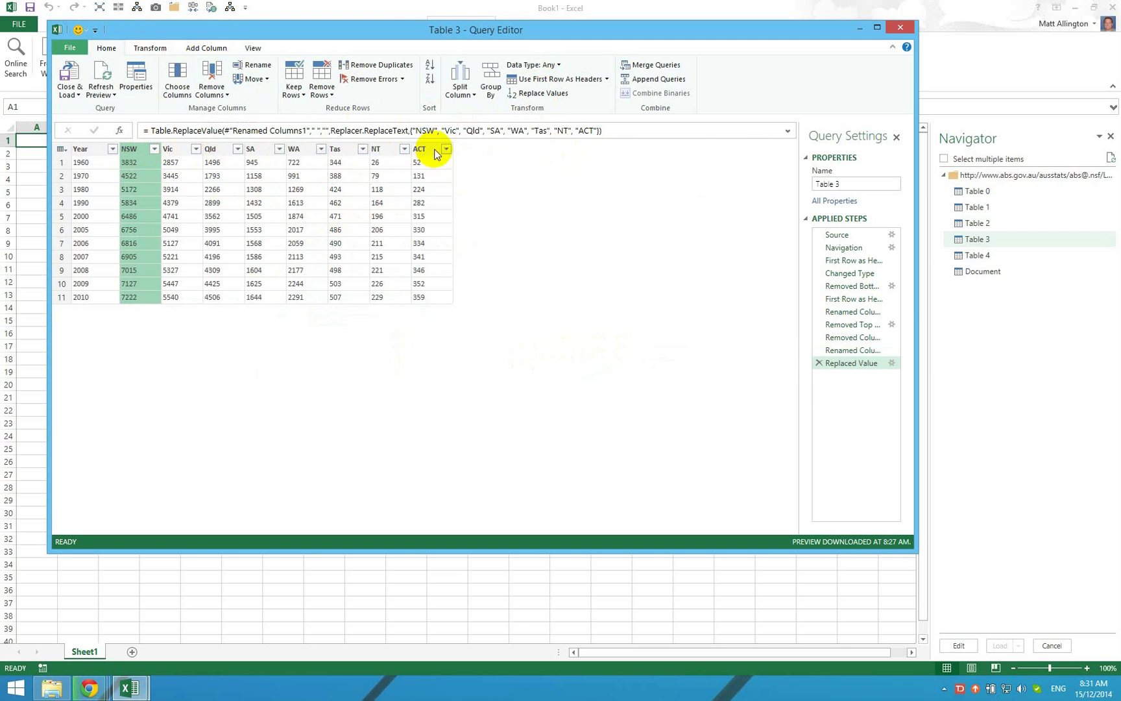
shift+click(440, 149)
click(548, 66)
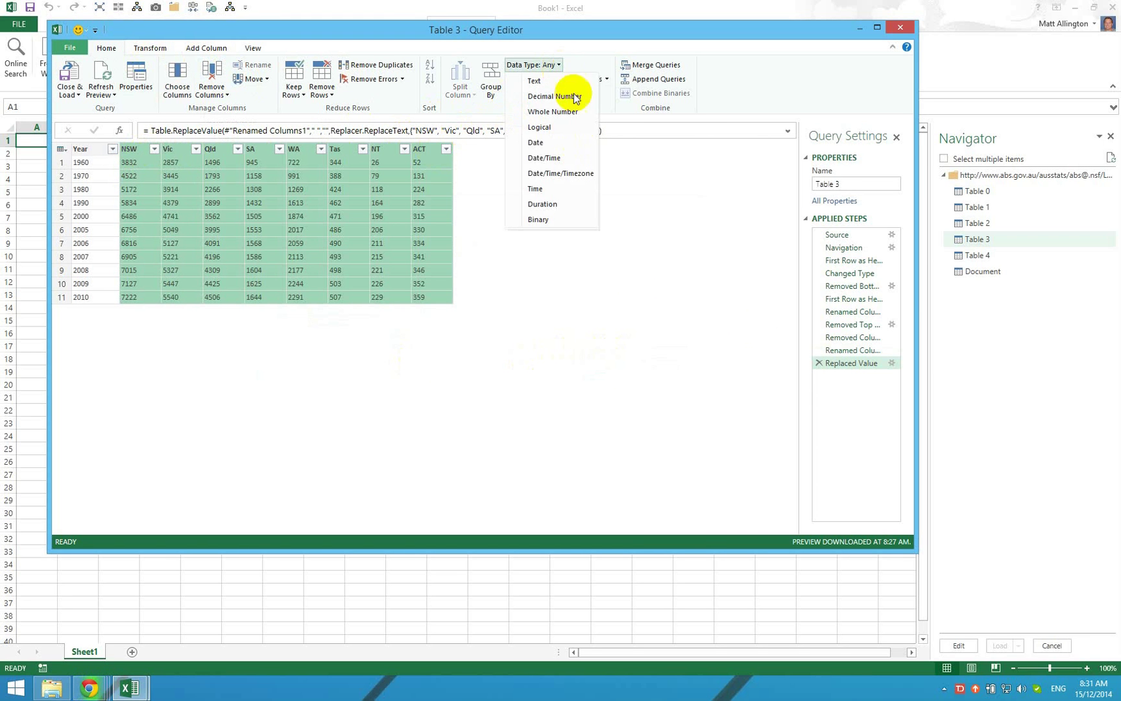
click(566, 111)
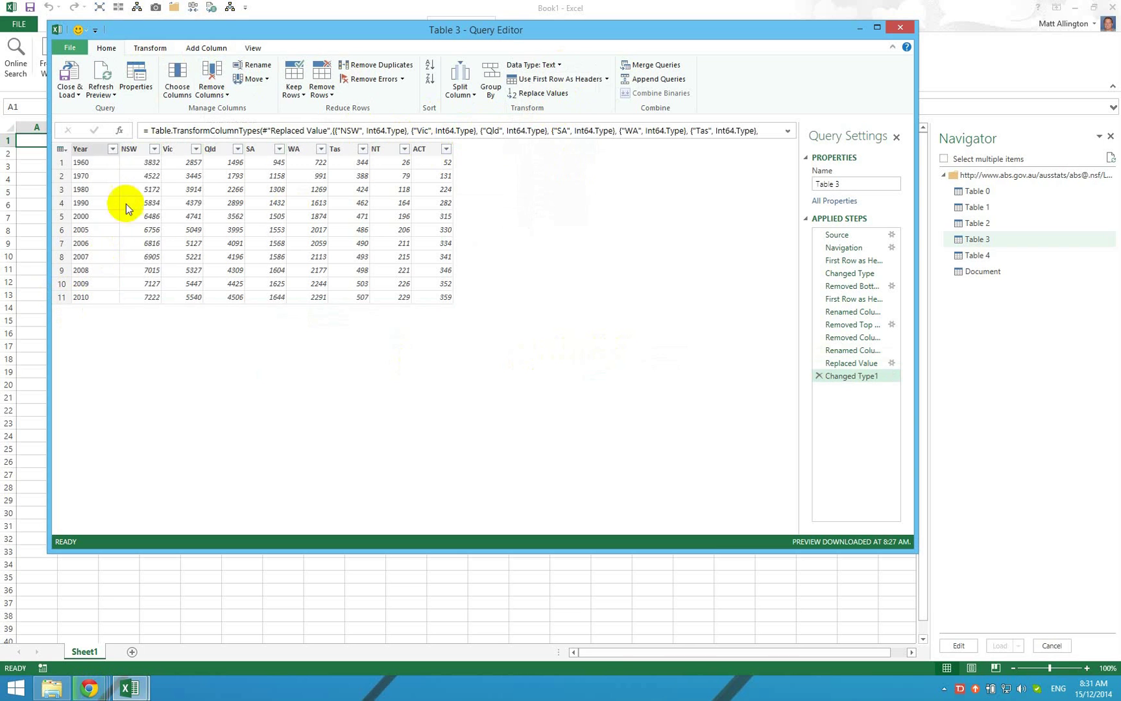
Step: Select all state columns from NSW through ACT, leaving Year out
click(132, 148)
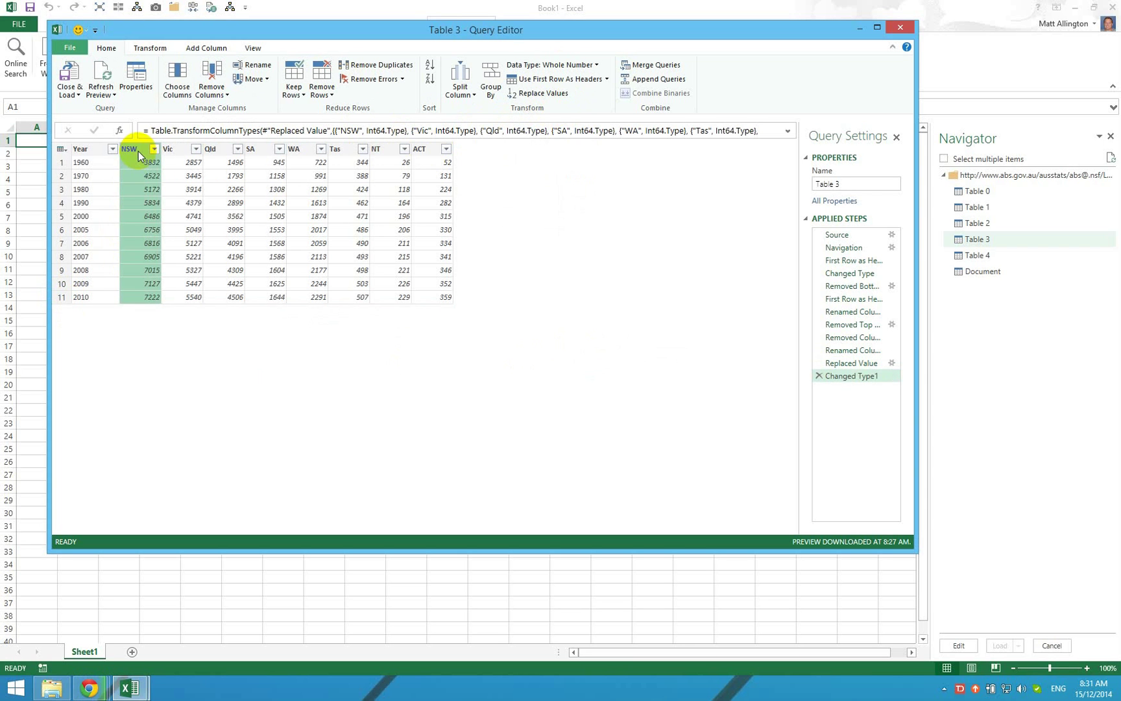
click(422, 149)
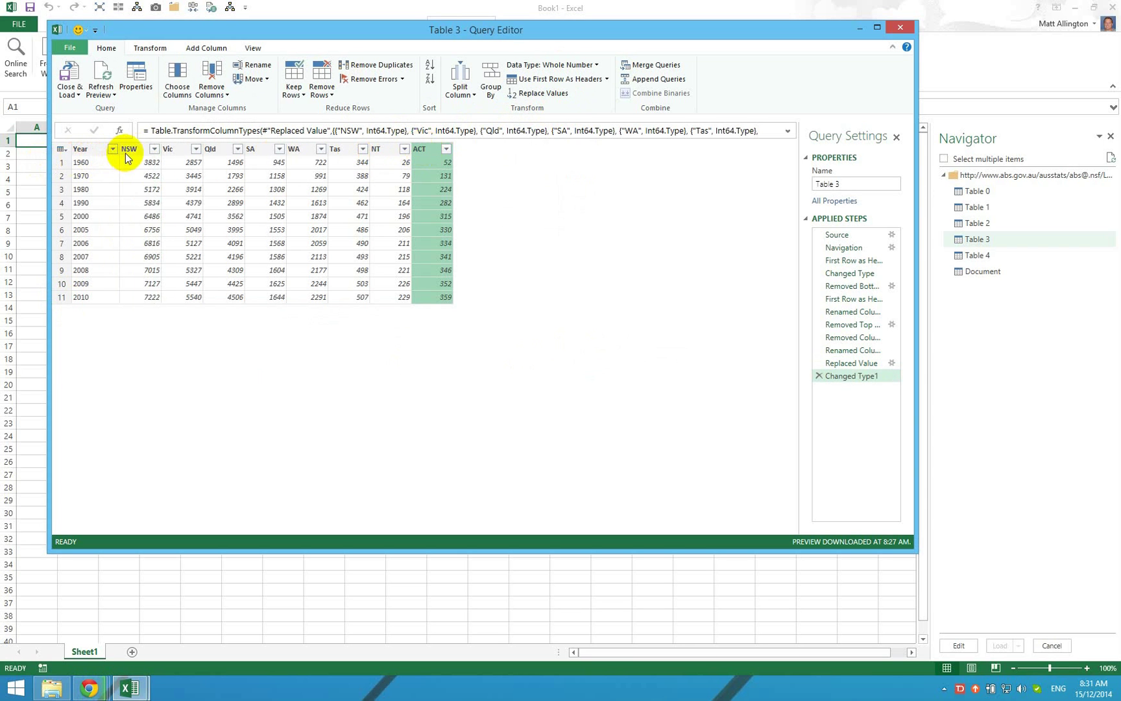
shift+click(126, 154)
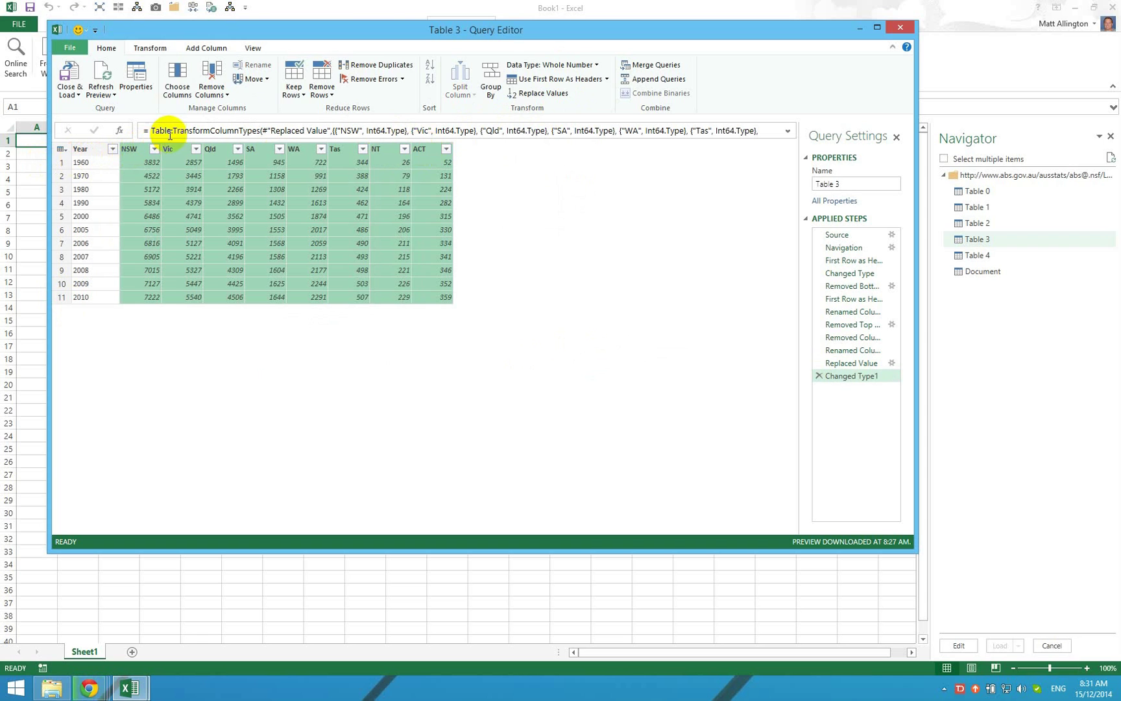
Step: Unpivot the selected state columns into long form
click(150, 49)
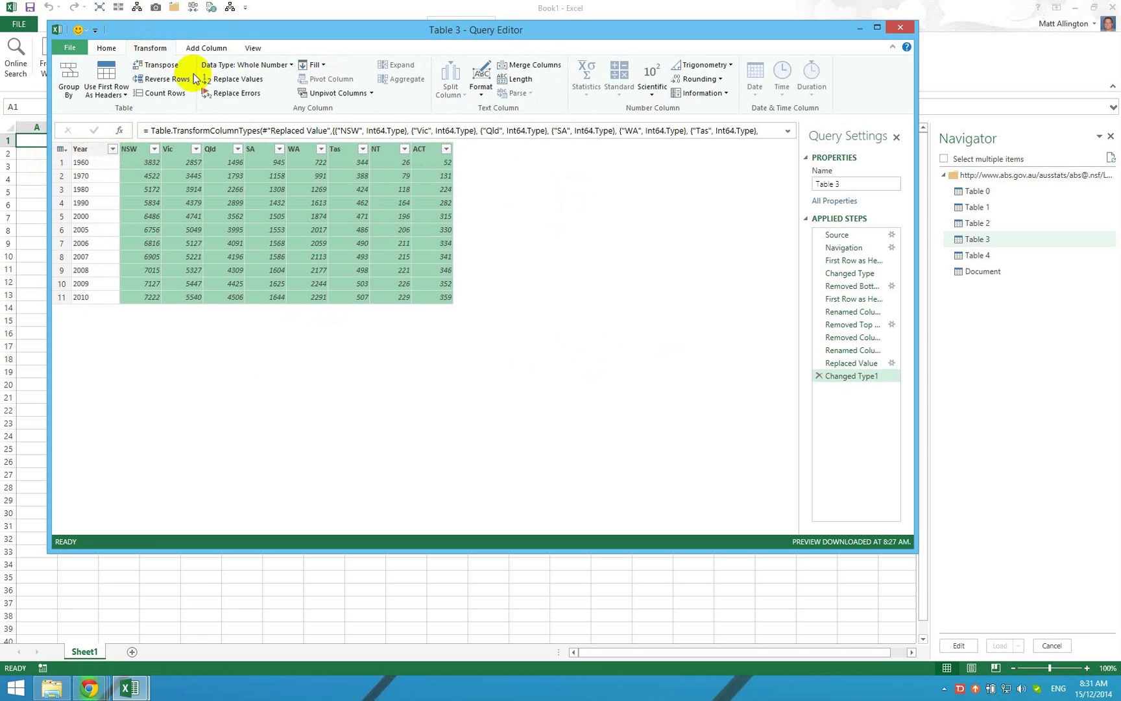
click(372, 95)
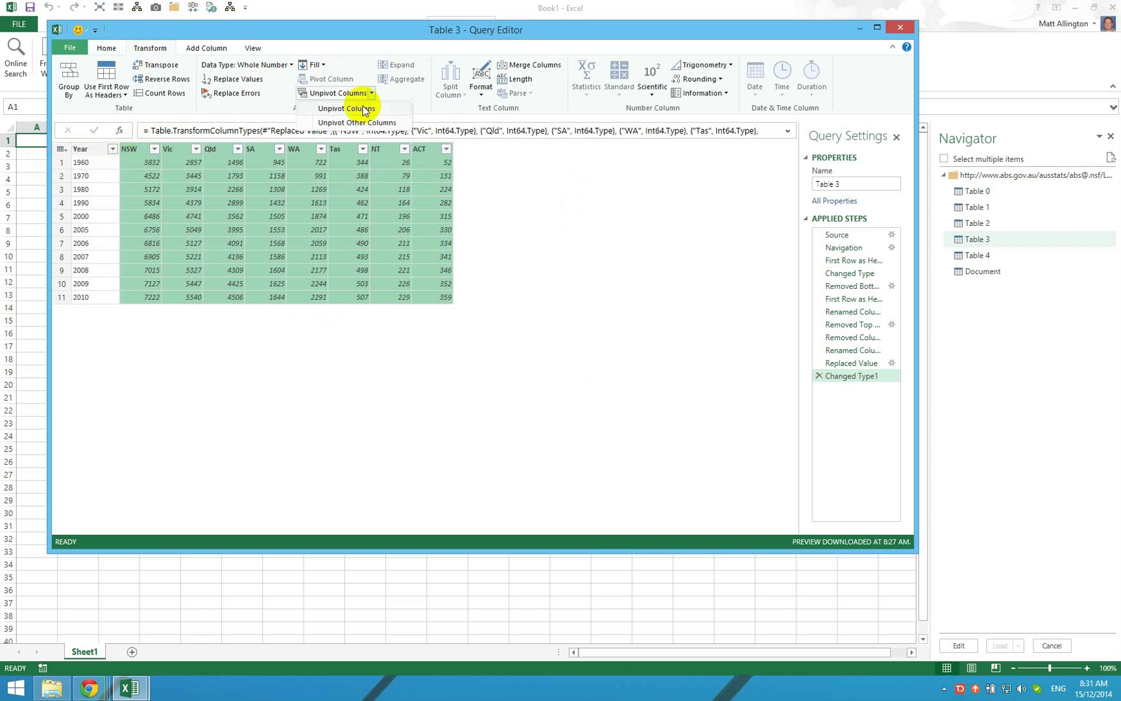
click(363, 109)
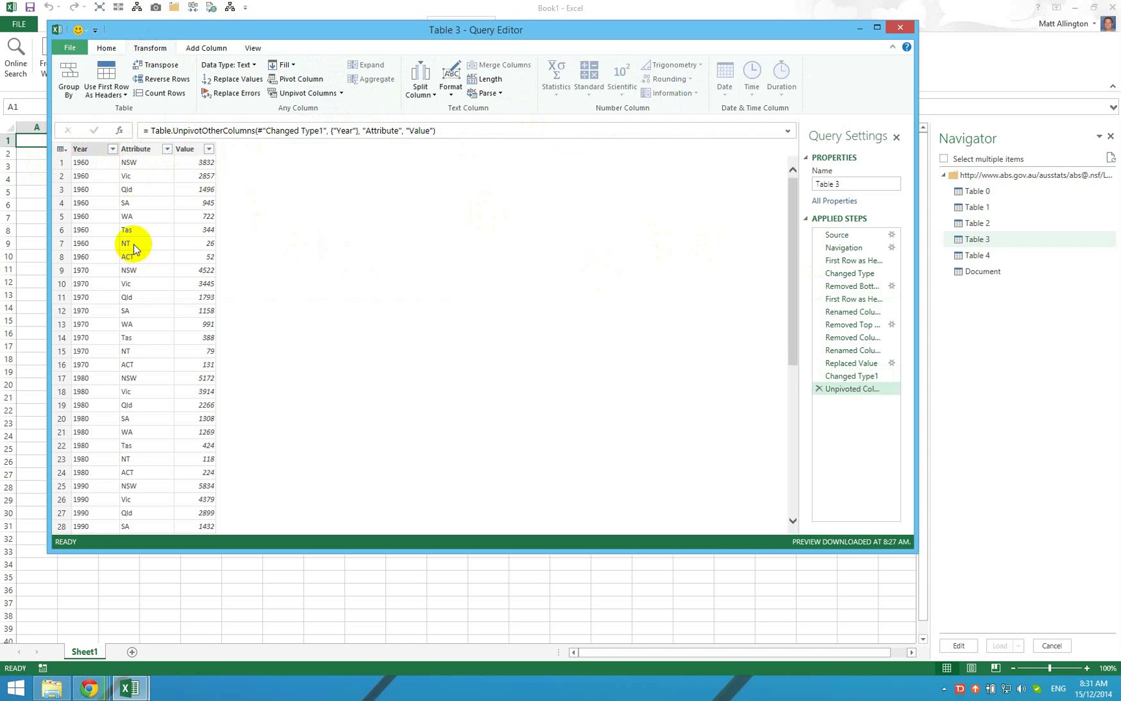
Step: Rename the Attribute column to State and Value to Population 000s
click(143, 151)
double_click(143, 152)
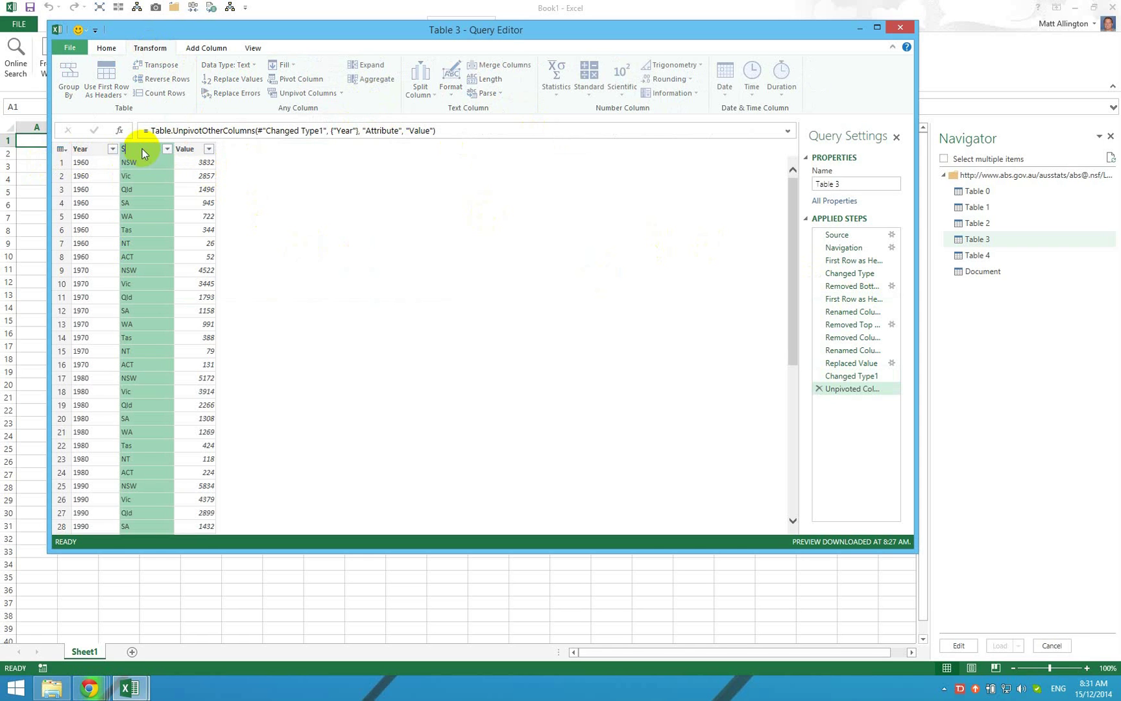
key(Return)
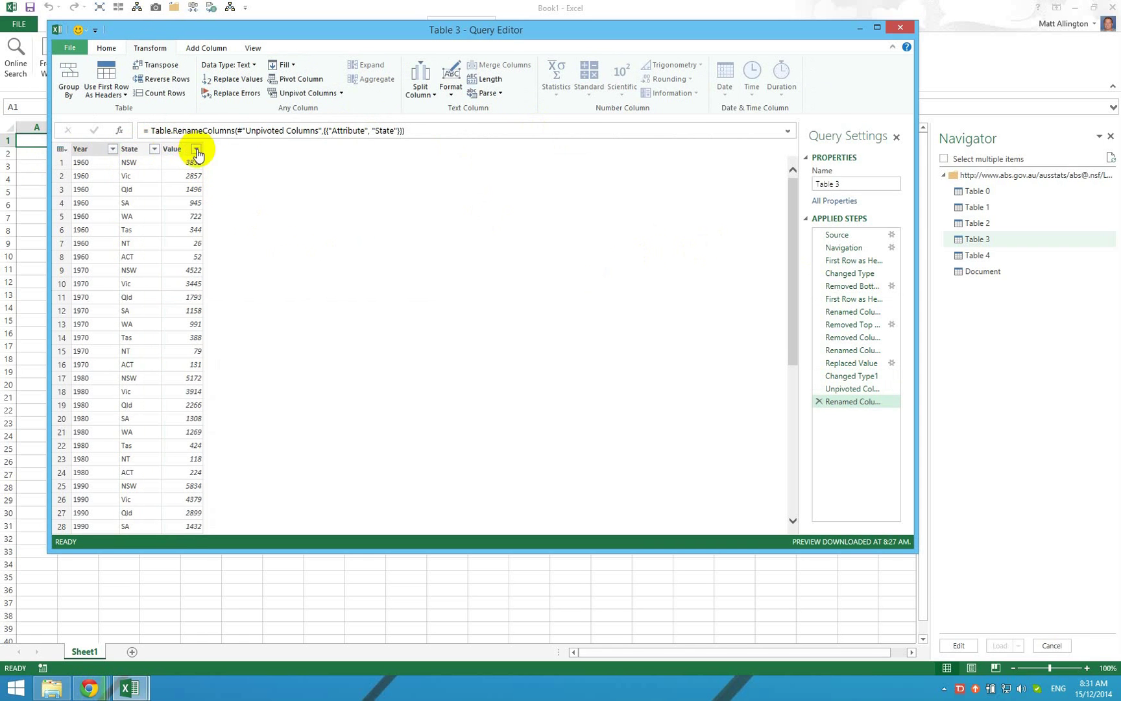
click(184, 151)
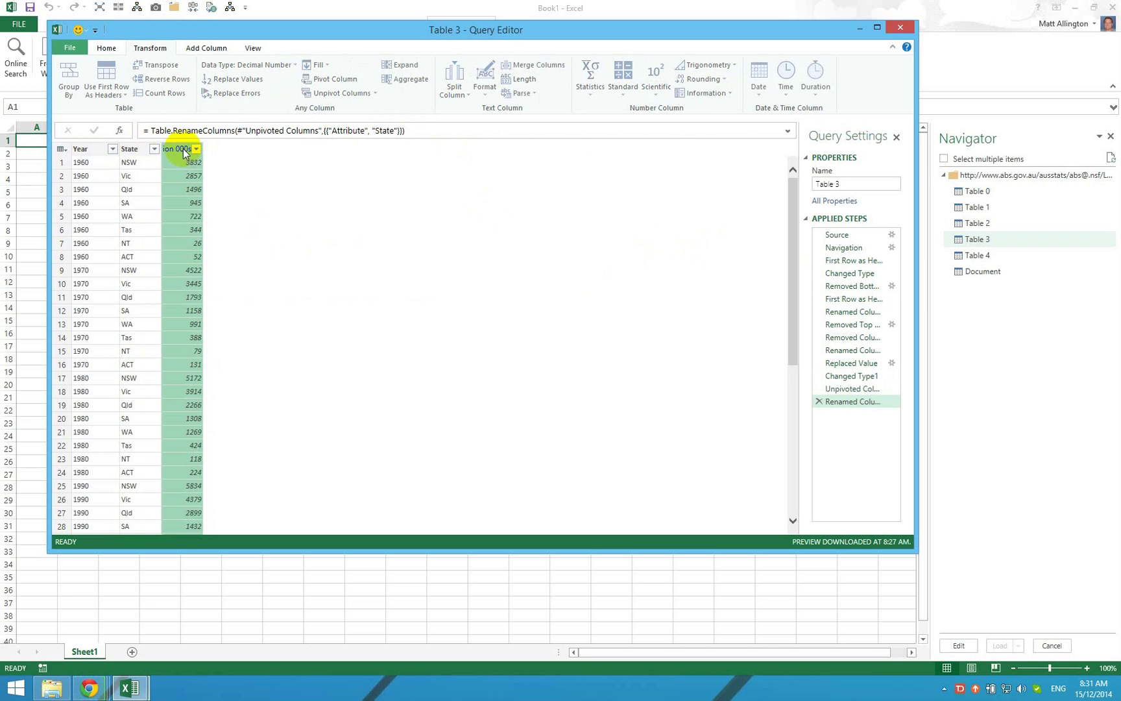
key(Return)
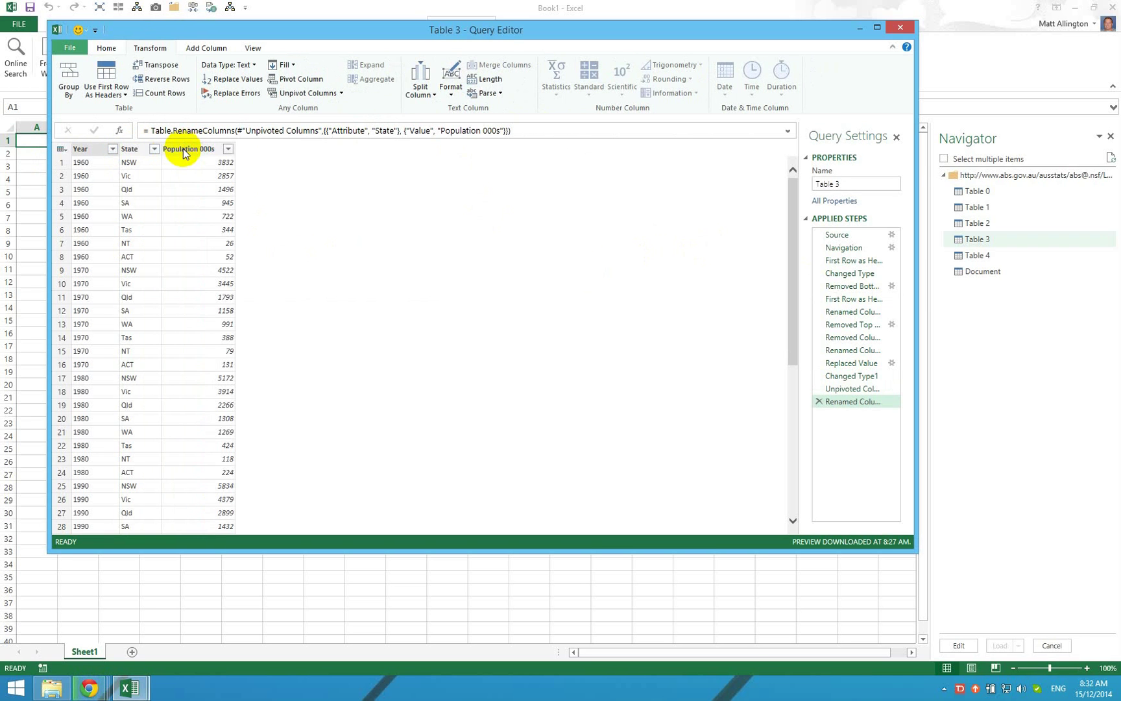
Step: Close & Load Table 3 as a connection only, added to the Data Model
click(71, 52)
click(88, 91)
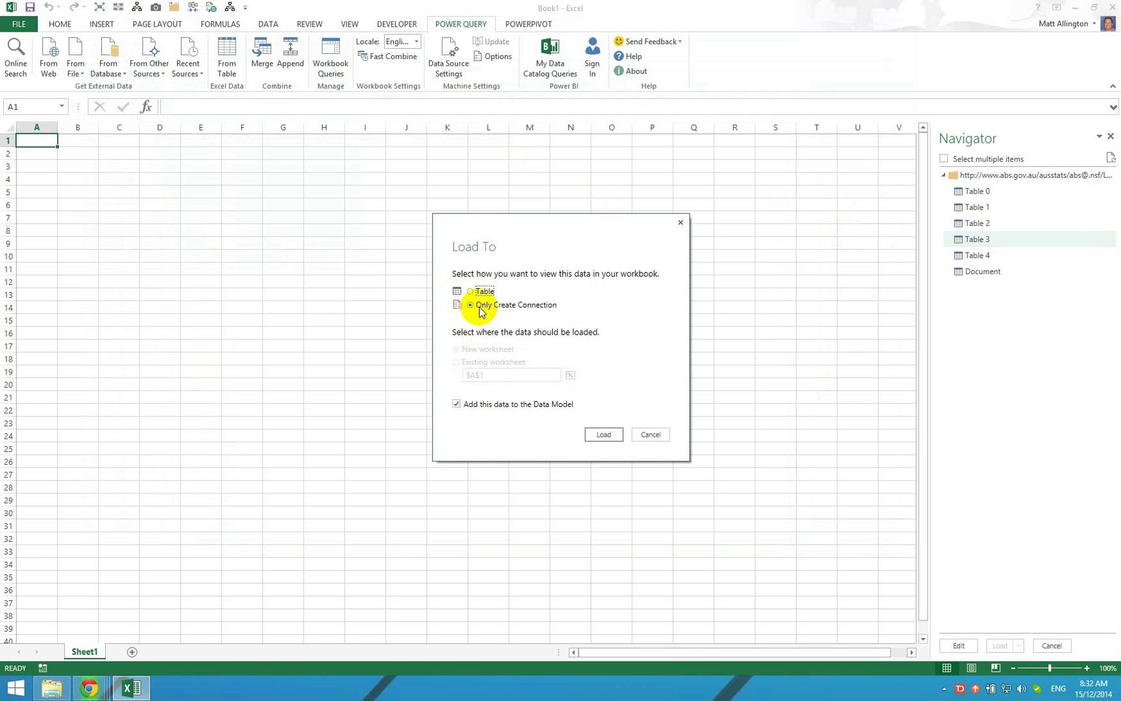
click(604, 435)
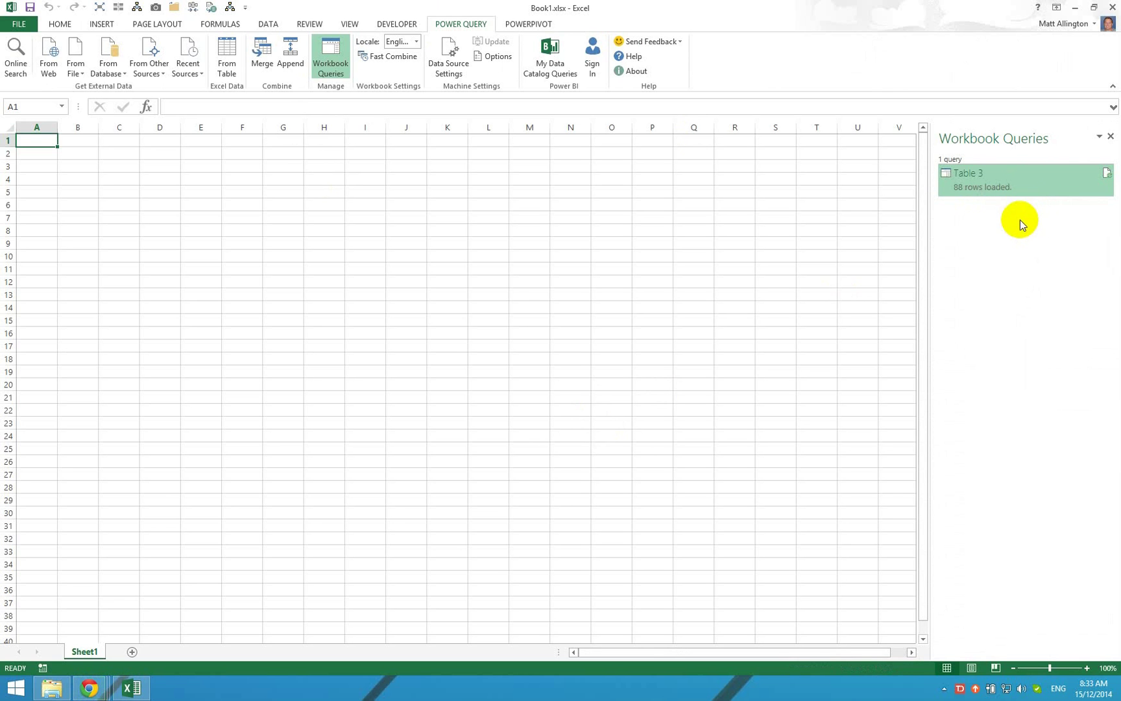
Step: Open the PowerPivot Data Model window, then switch back to the Excel workbook
click(529, 24)
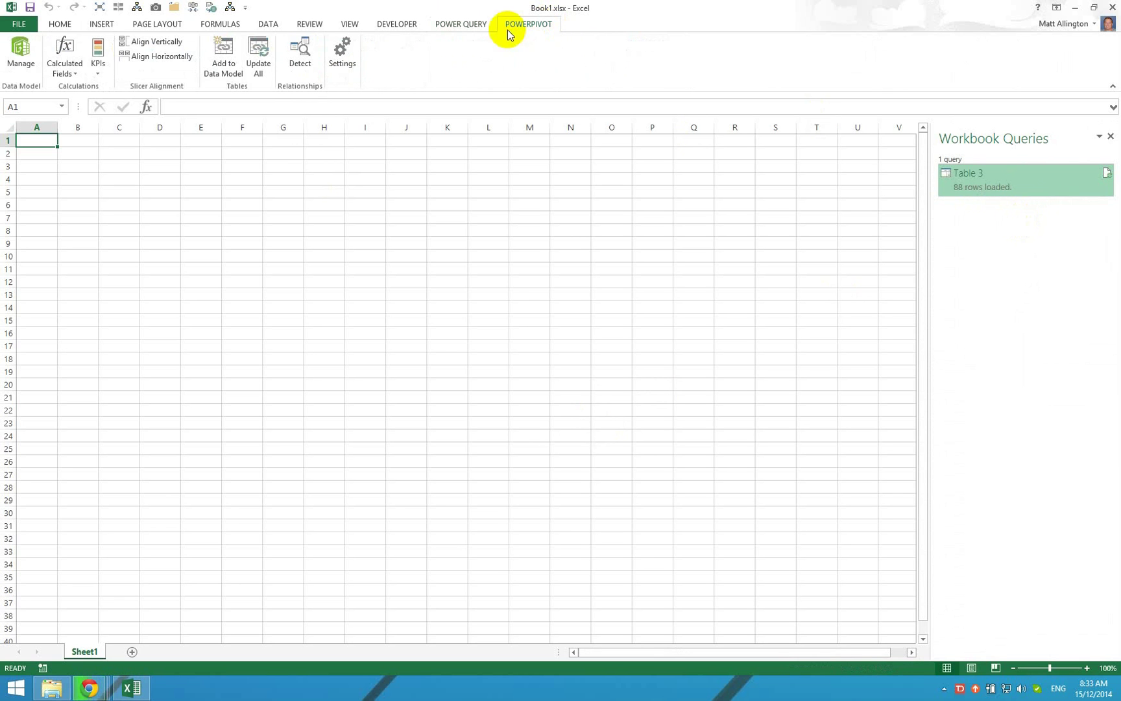
click(24, 57)
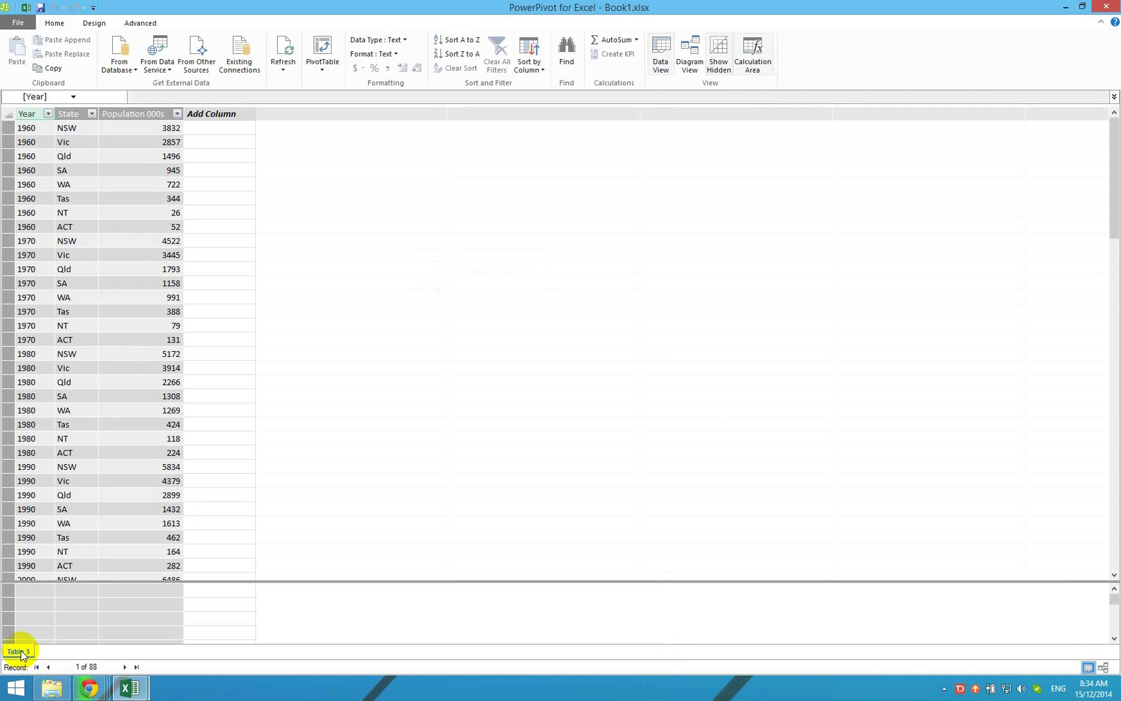
mouse_move(130, 687)
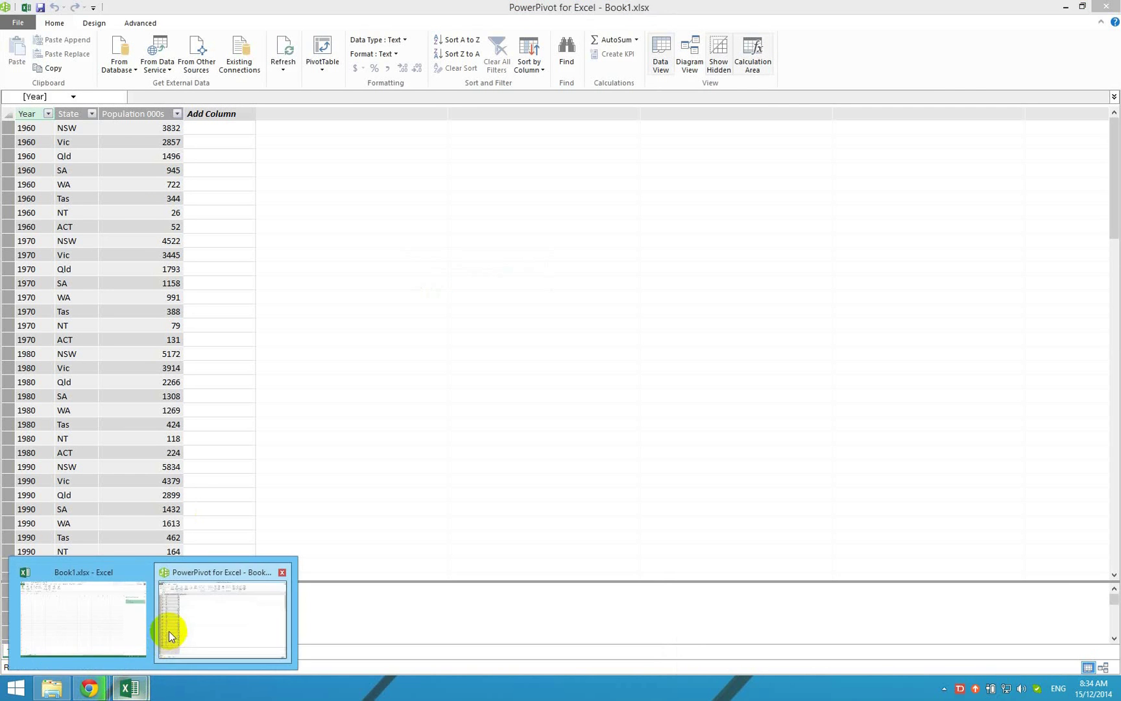
click(103, 626)
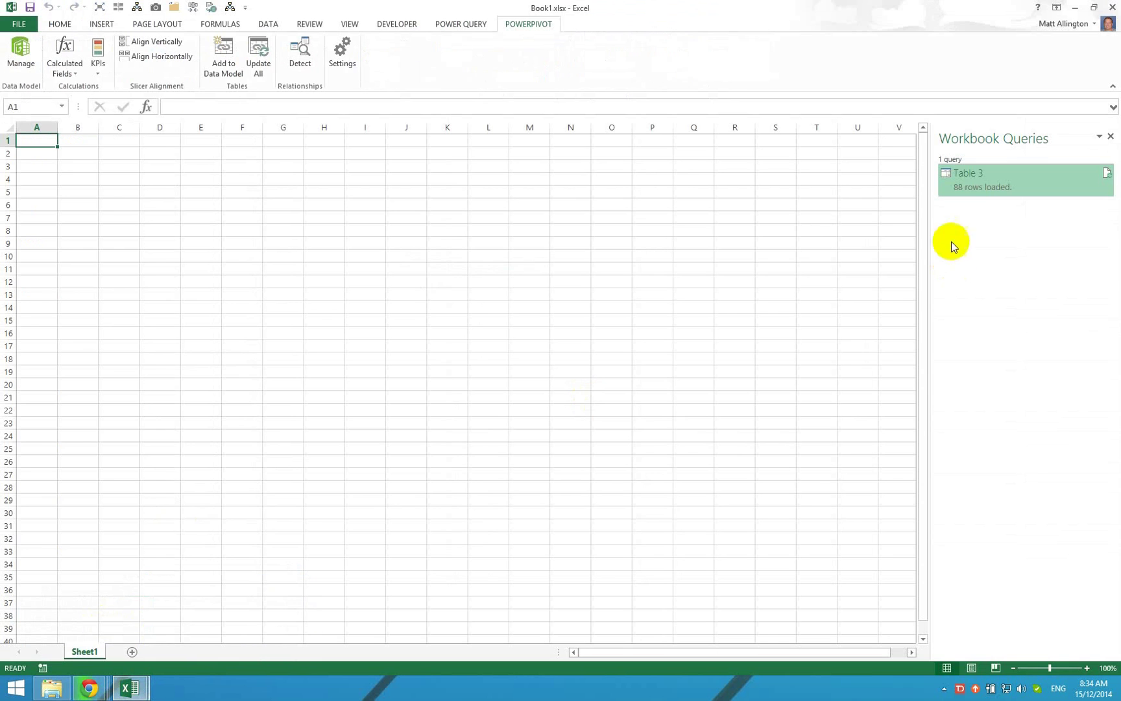
Step: Reopen Table 3 in the query editor, close it unchanged, and return to PowerPivot
right_click(976, 176)
click(995, 185)
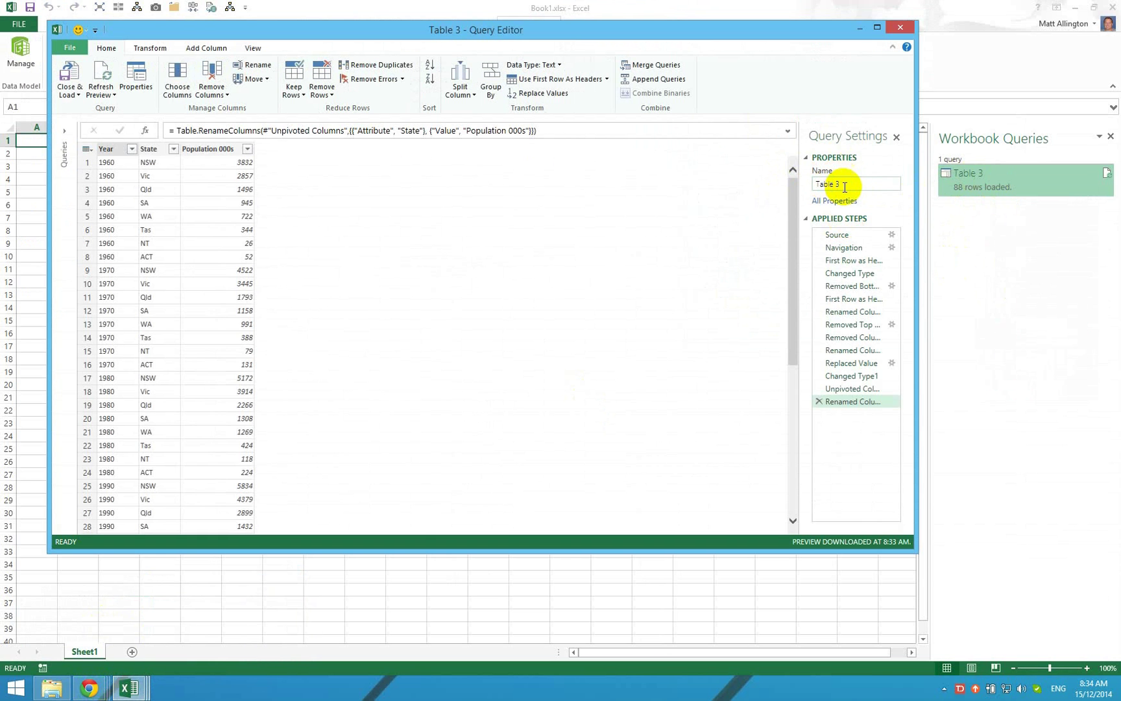
click(902, 29)
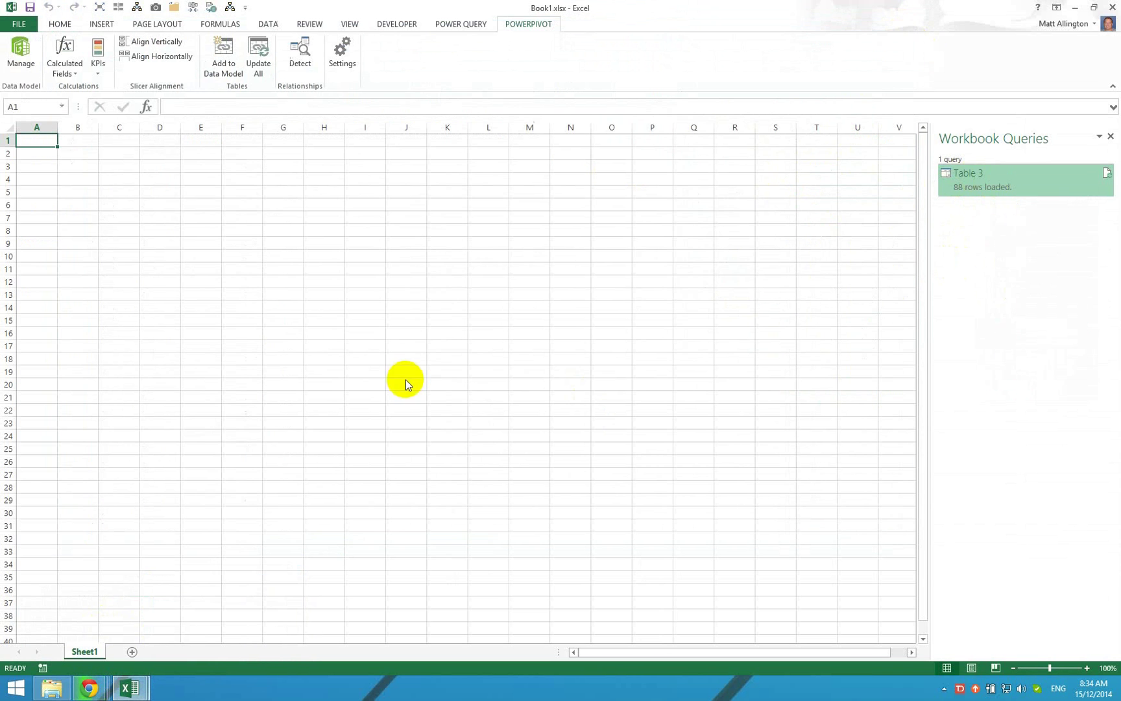
mouse_move(135, 678)
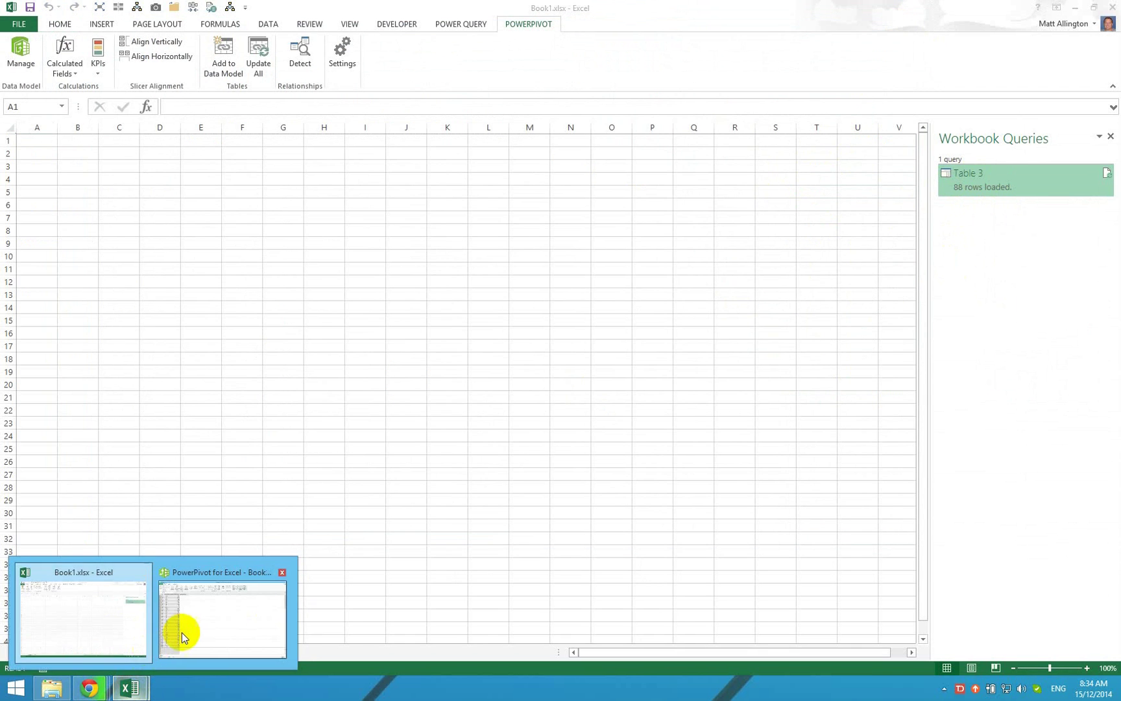
click(183, 631)
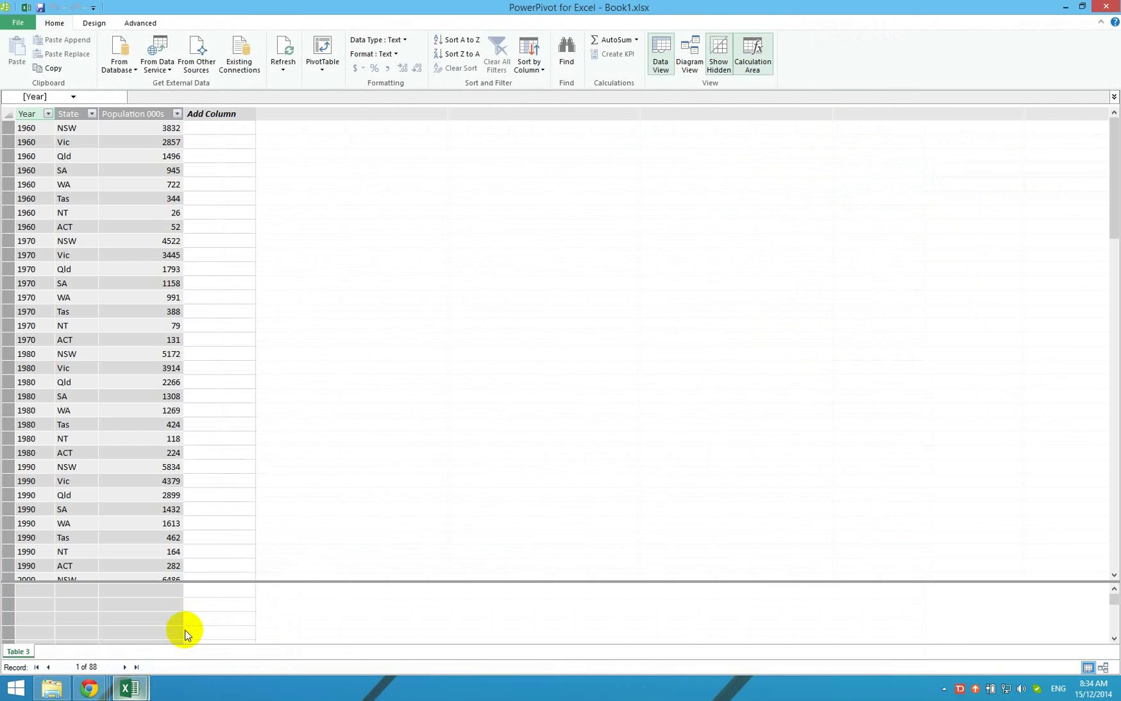
Step: Create a PivotTable from the Data Model on the existing worksheet
click(322, 48)
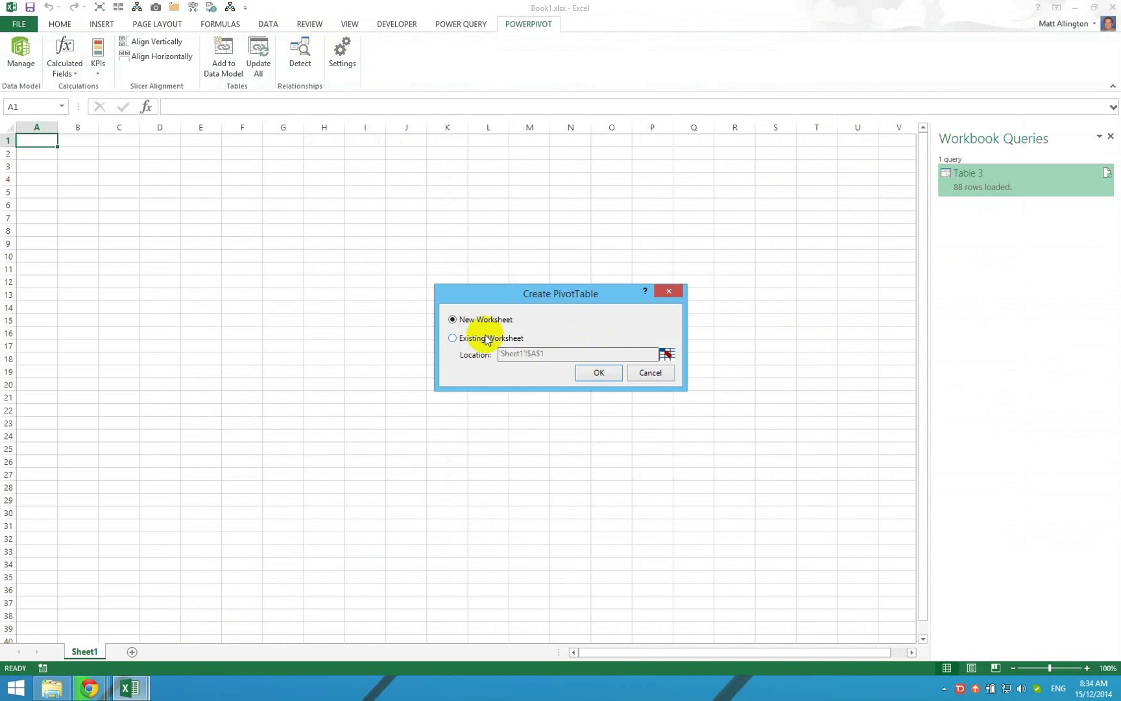
click(485, 336)
click(598, 372)
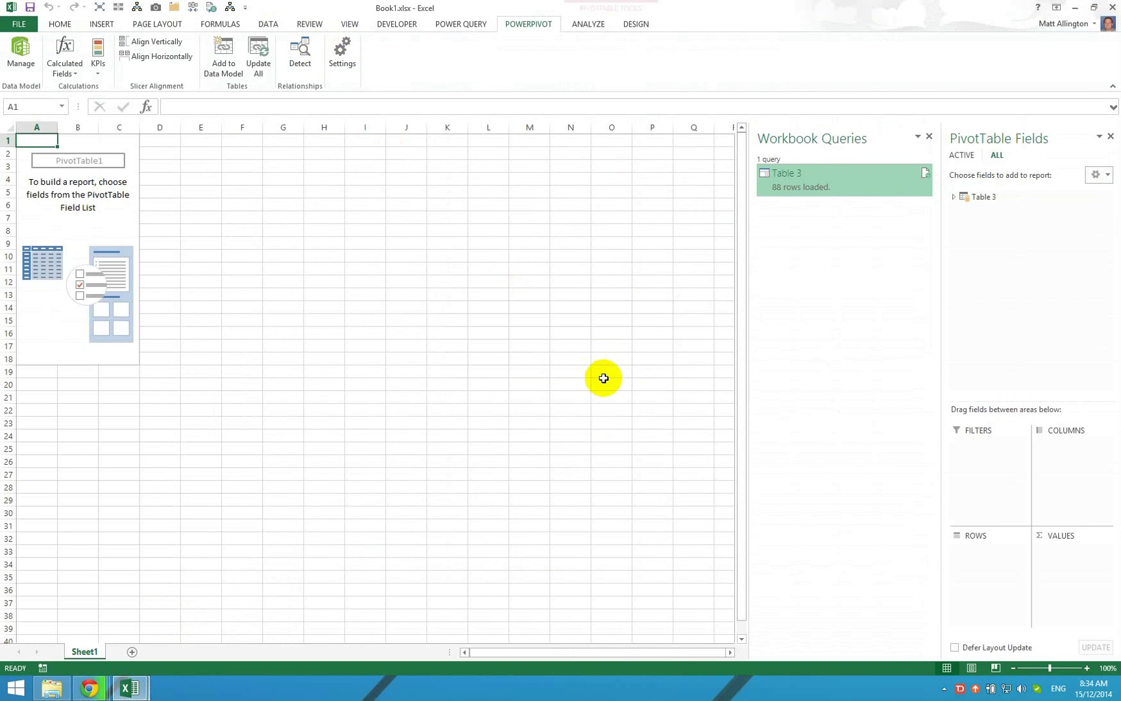
Step: Put Table 3's State field in rows and Year in columns
click(954, 198)
click(987, 220)
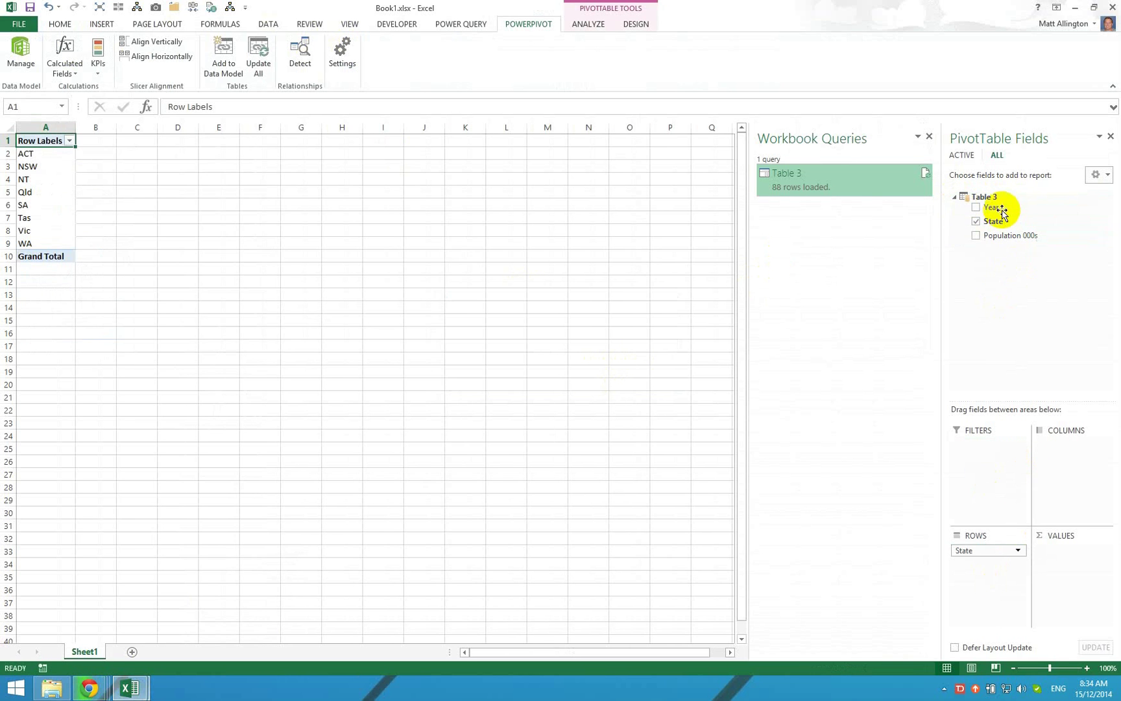
drag(987, 207, 1071, 462)
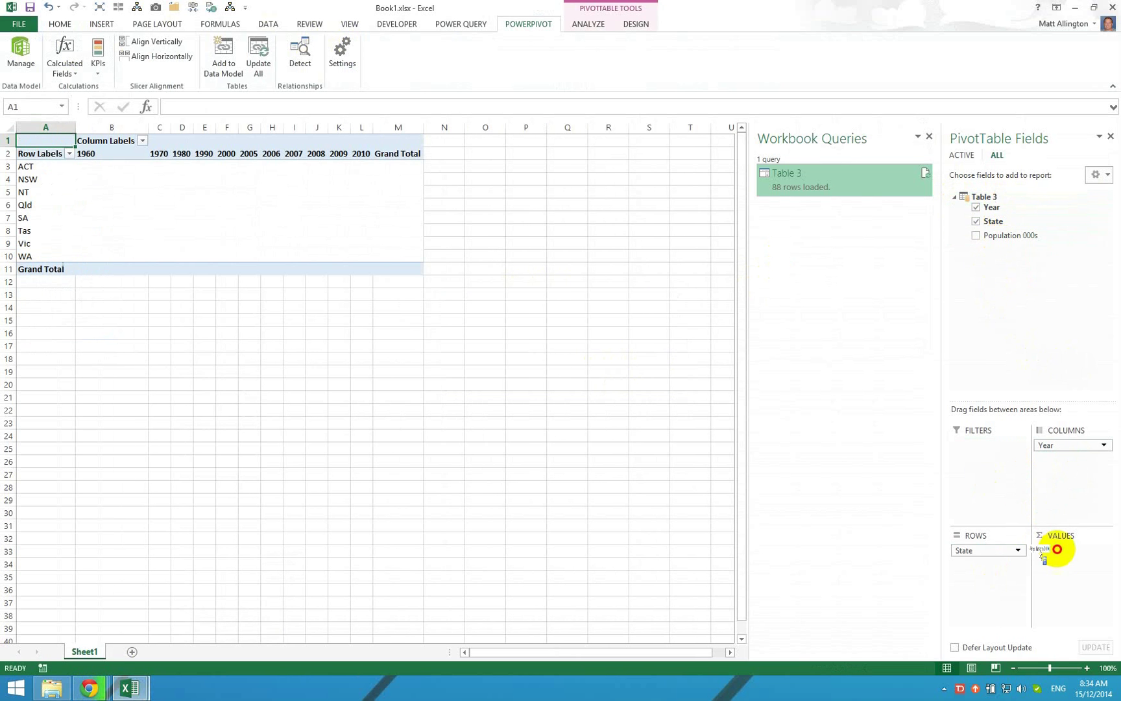